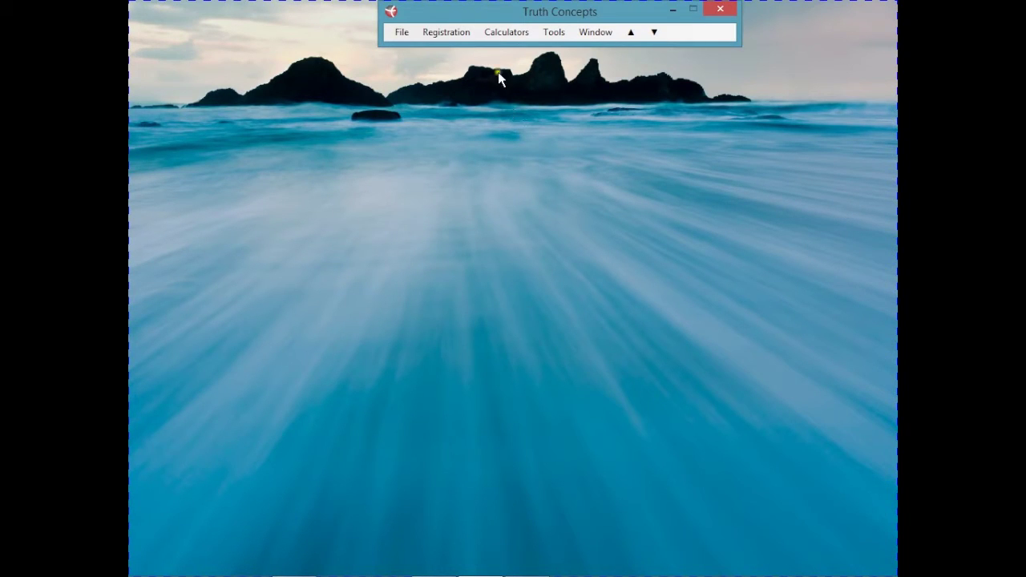
Step: Open the financial Interest Rate calculator, enlarge its window and move it to the screen's upper-left area
{"action": "left_click", "coordinate": [495, 36]}
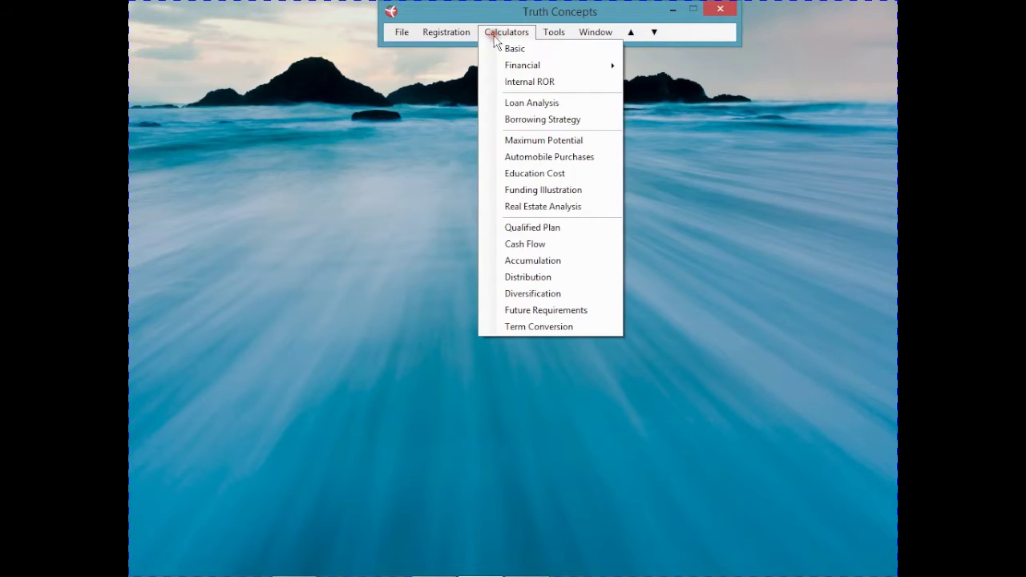
{"action": "mouse_move", "coordinate": [516, 66]}
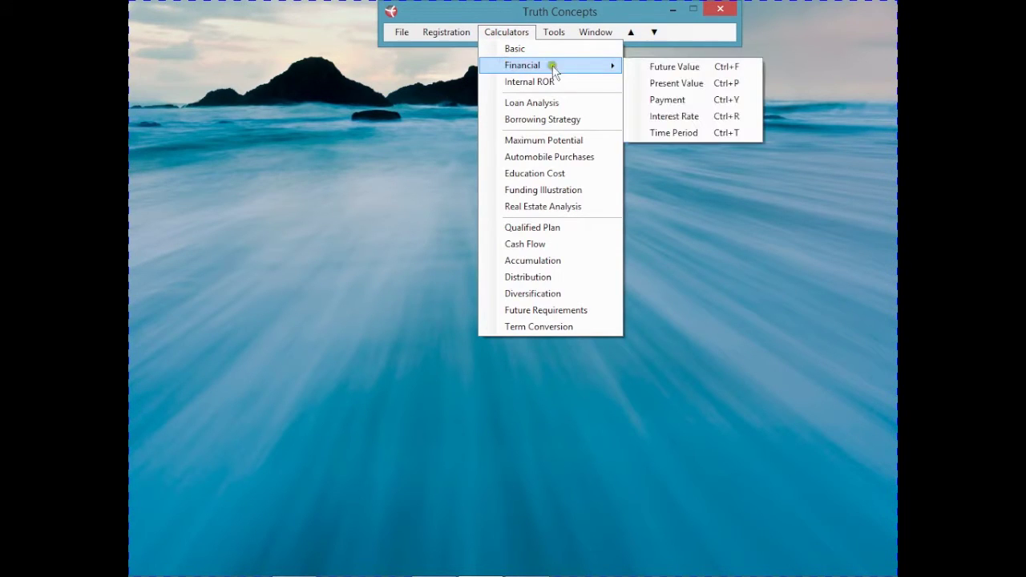
{"action": "left_click", "coordinate": [648, 119]}
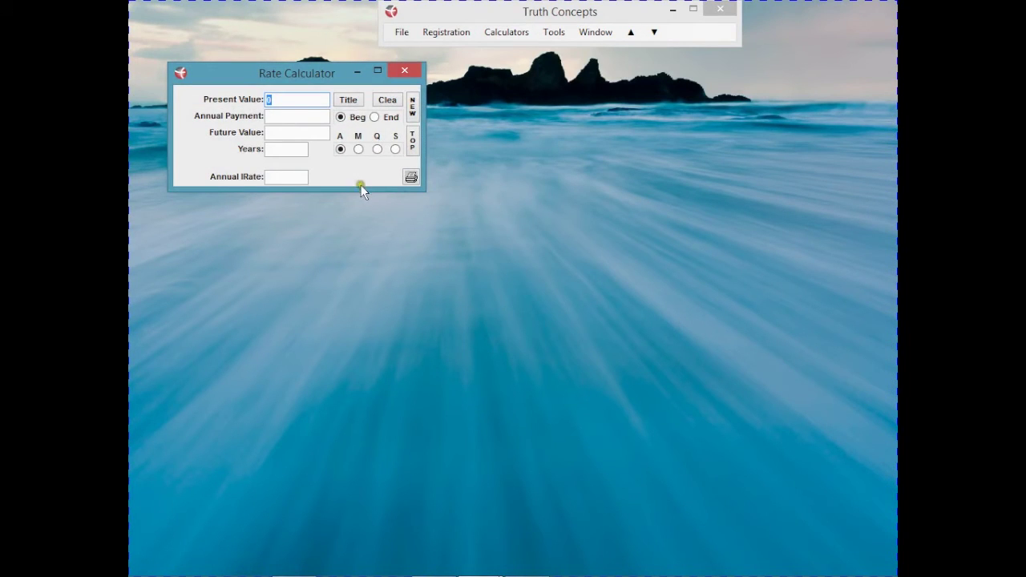
{"action": "left_click_drag", "start_coordinate": [360, 189], "coordinate": [360, 257]}
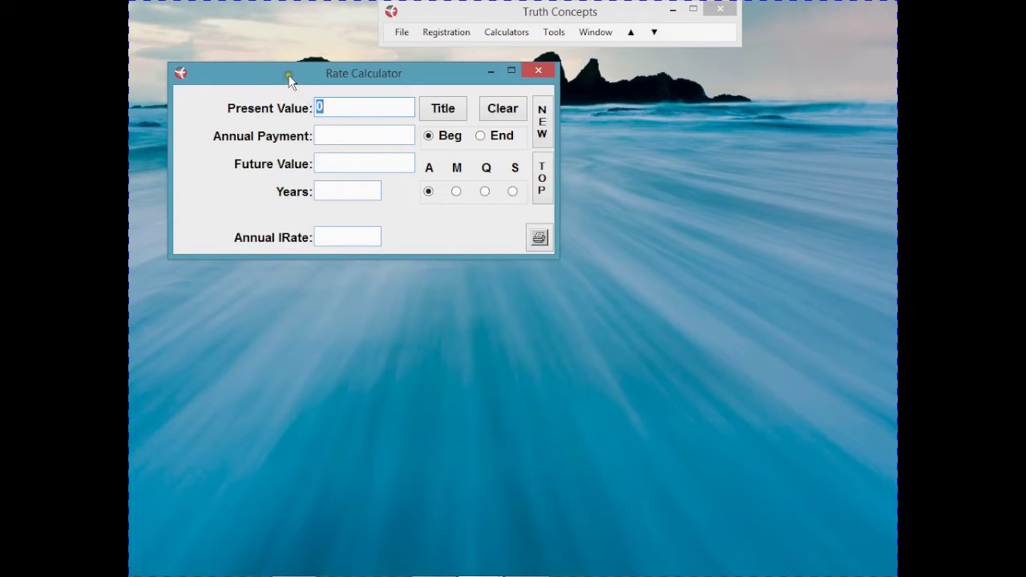
{"action": "left_click_drag", "start_coordinate": [290, 78], "coordinate": [254, 85]}
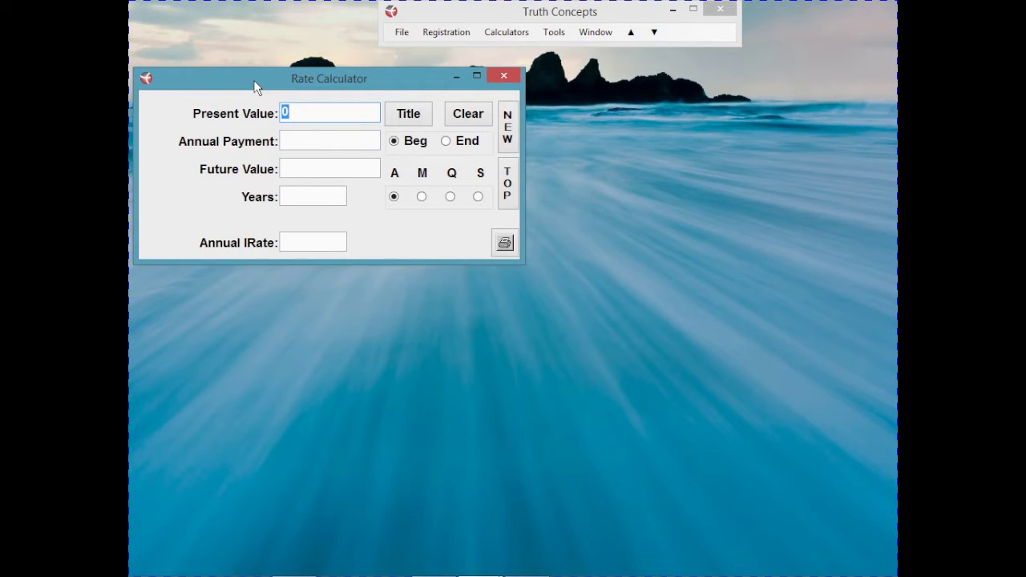
Step: Retitle the rate calculator as "Rate Calculator 1980's"
{"action": "left_click", "coordinate": [407, 122]}
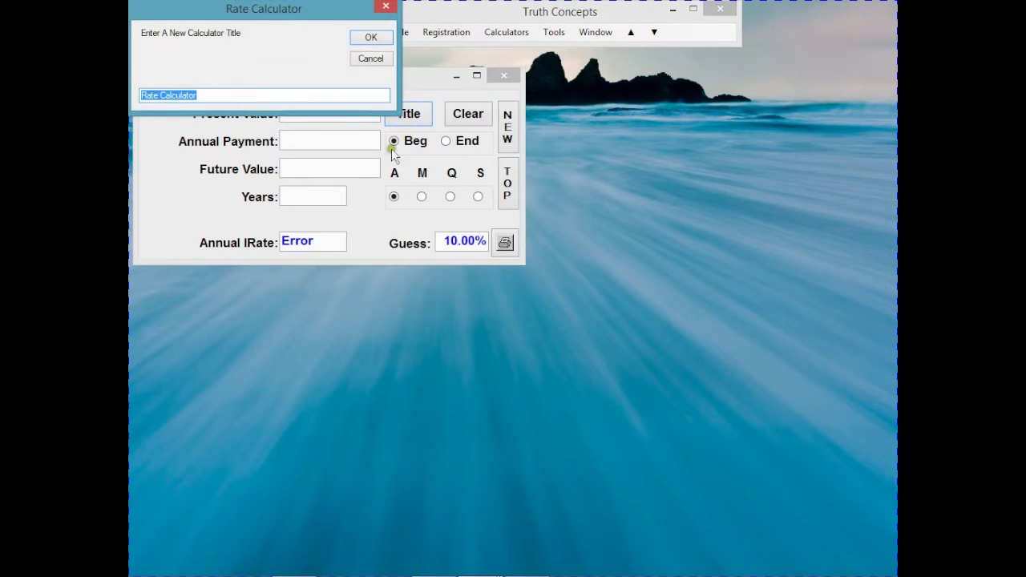
{"action": "left_click", "coordinate": [268, 94]}
{"action": "type", "text": "1980"}
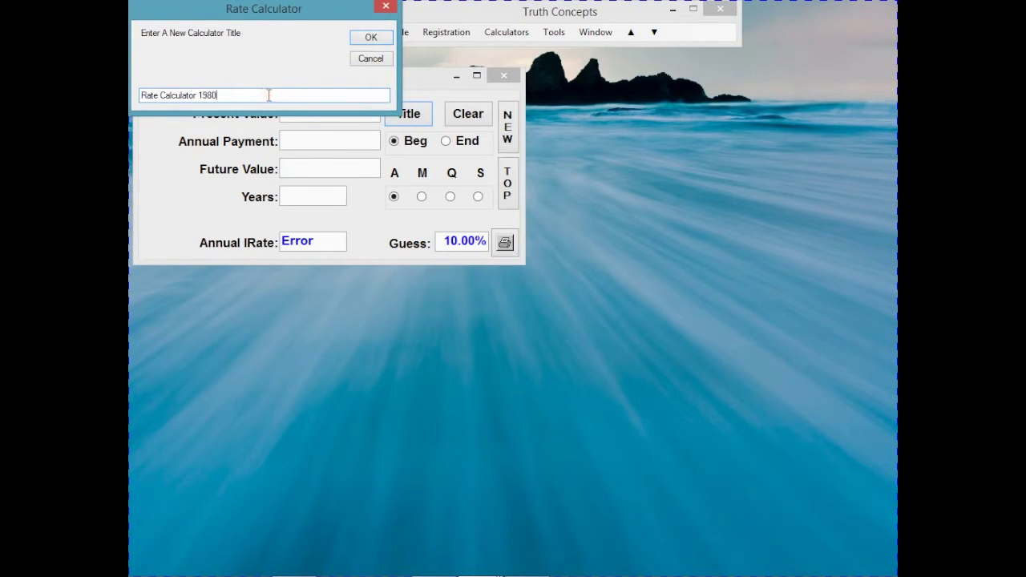
{"action": "type", "text": "'s"}
{"action": "key", "text": "Return"}
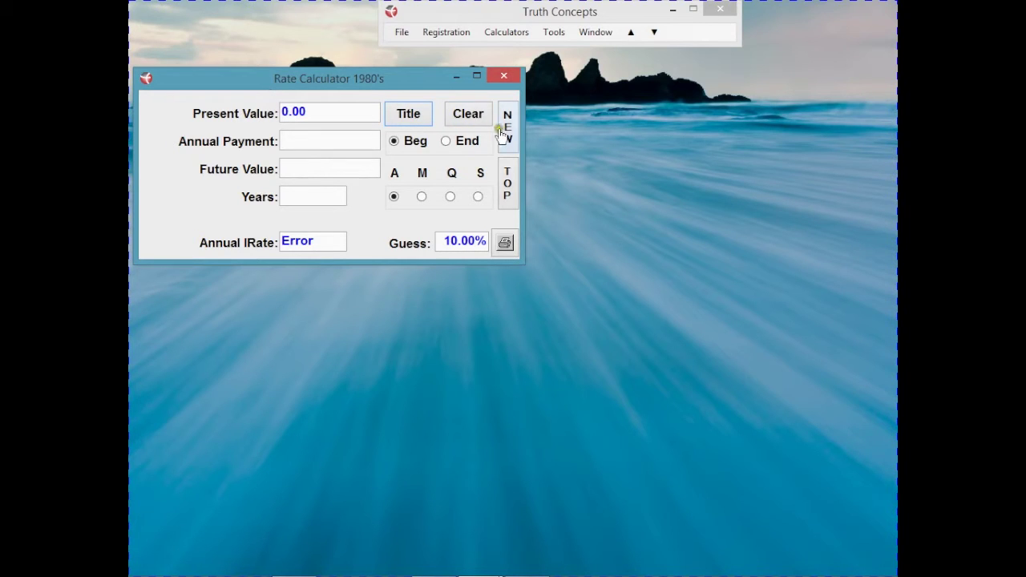
Step: Open a Notes window, place it below the 1980's calculator and write "How Banks Make Money" in it
{"action": "left_click", "coordinate": [555, 36]}
{"action": "left_click", "coordinate": [555, 34]}
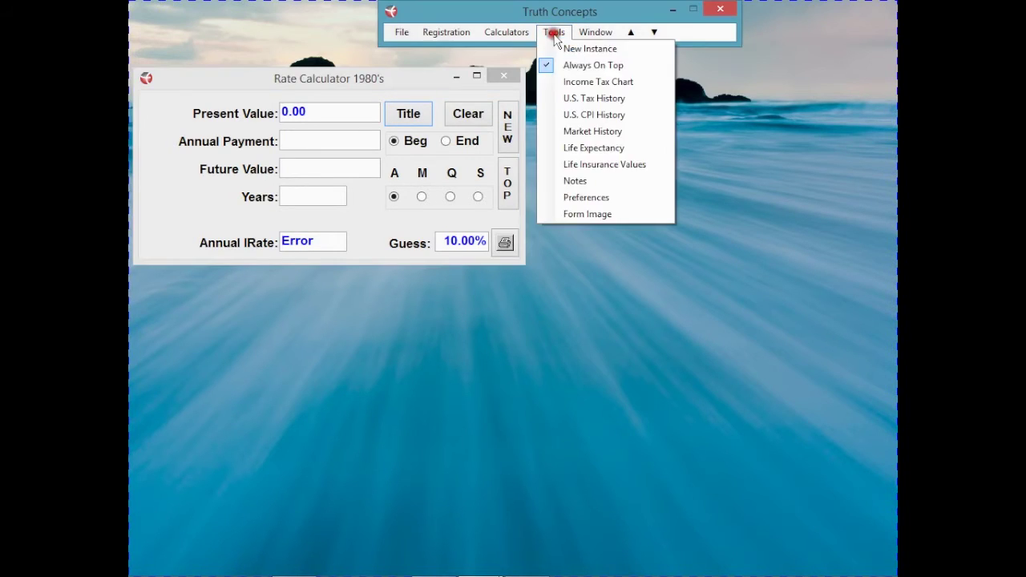
{"action": "left_click", "coordinate": [565, 181]}
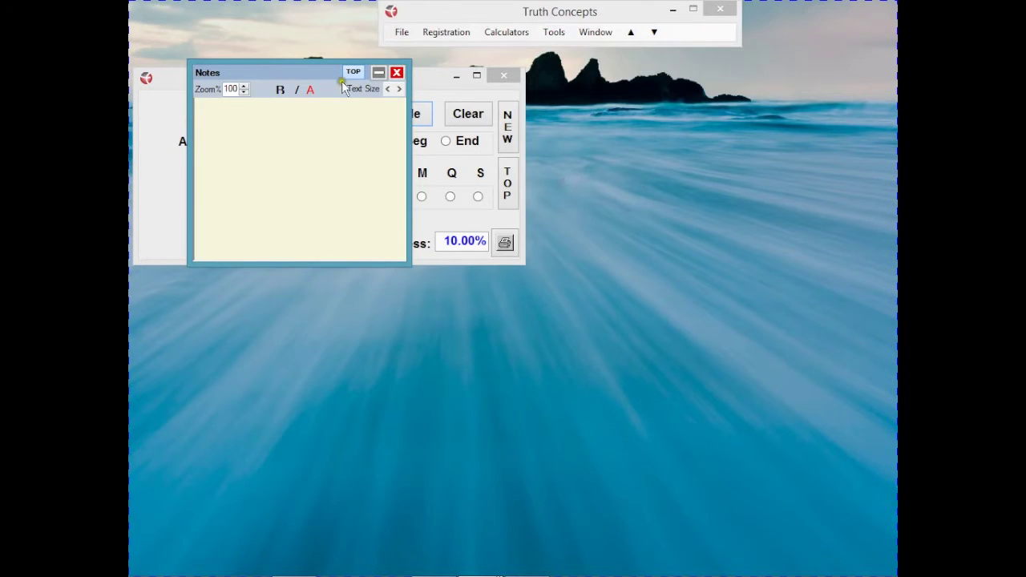
{"action": "left_click_drag", "start_coordinate": [304, 73], "coordinate": [312, 311]}
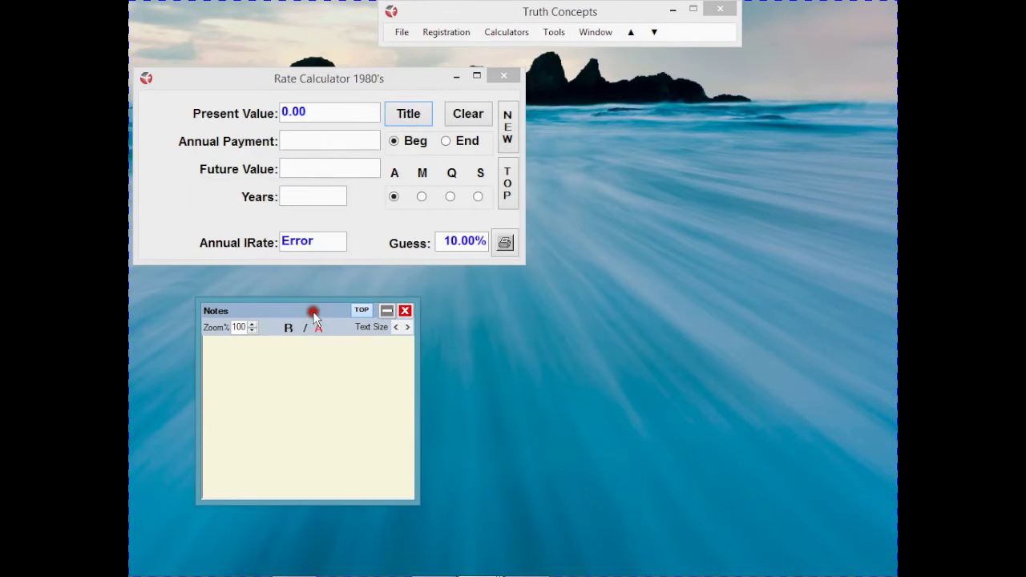
{"action": "left_click", "coordinate": [273, 369]}
{"action": "type", "text": "How Banks M"}
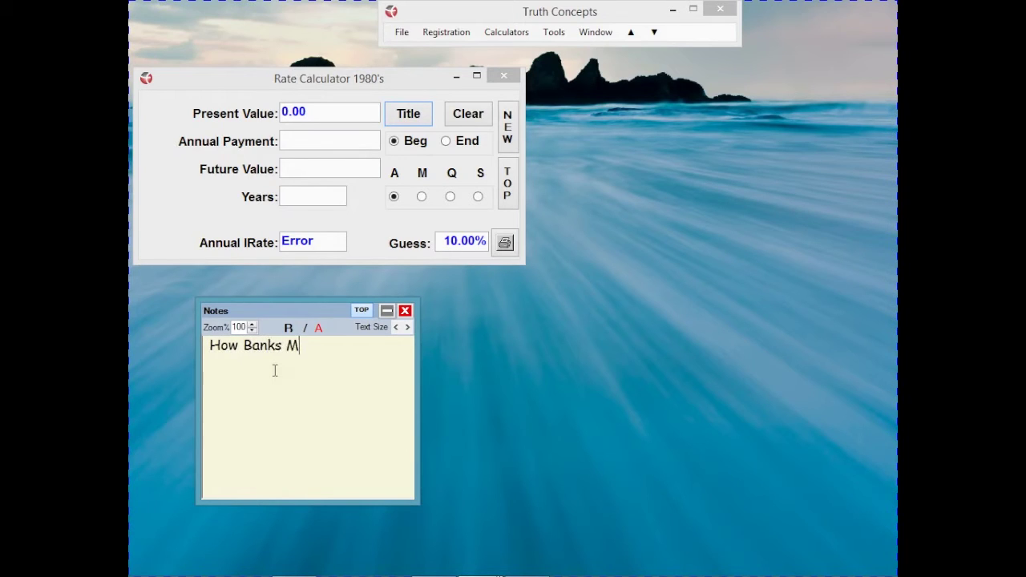
{"action": "type", "text": "ake Money"}
Step: In the 1980's rate calculator, enter a present value of 9, a future value of 15 and 1 year
{"action": "left_click", "coordinate": [310, 111]}
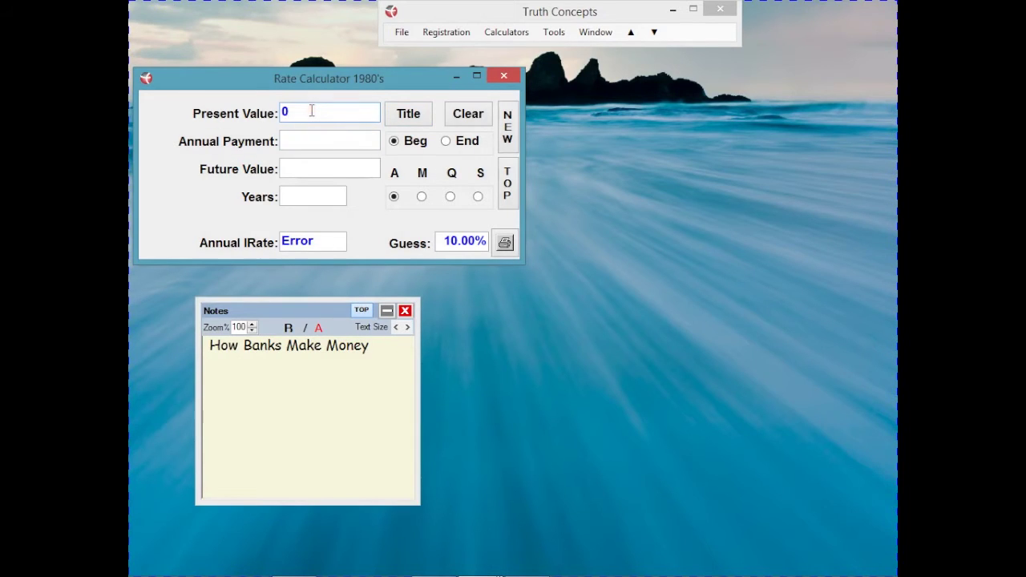
{"action": "key", "text": "BackSpace"}
{"action": "type", "text": "9"}
{"action": "key", "text": "Tab"}
{"action": "left_click", "coordinate": [305, 165]}
{"action": "type", "text": "15"}
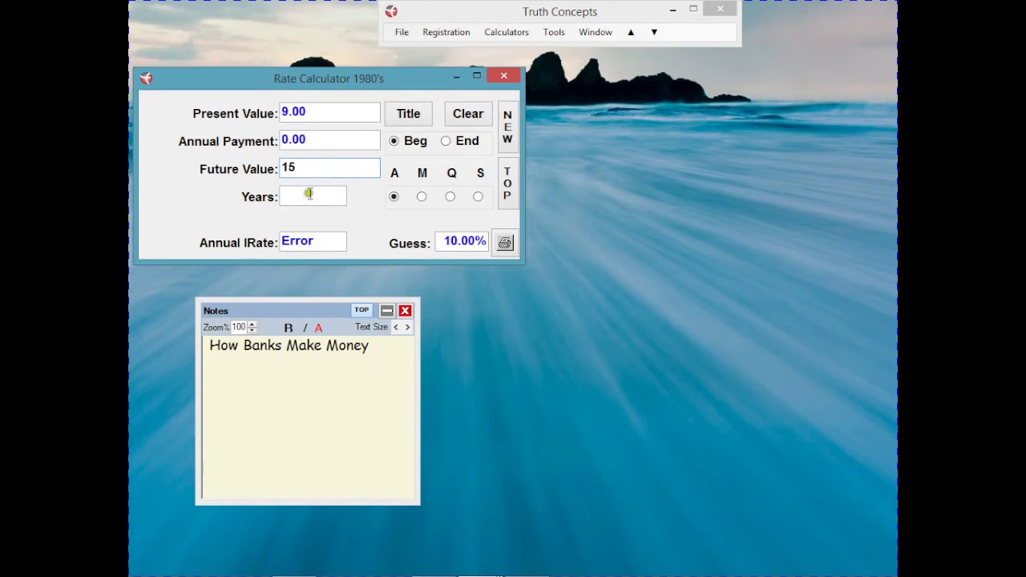
{"action": "left_click", "coordinate": [308, 195]}
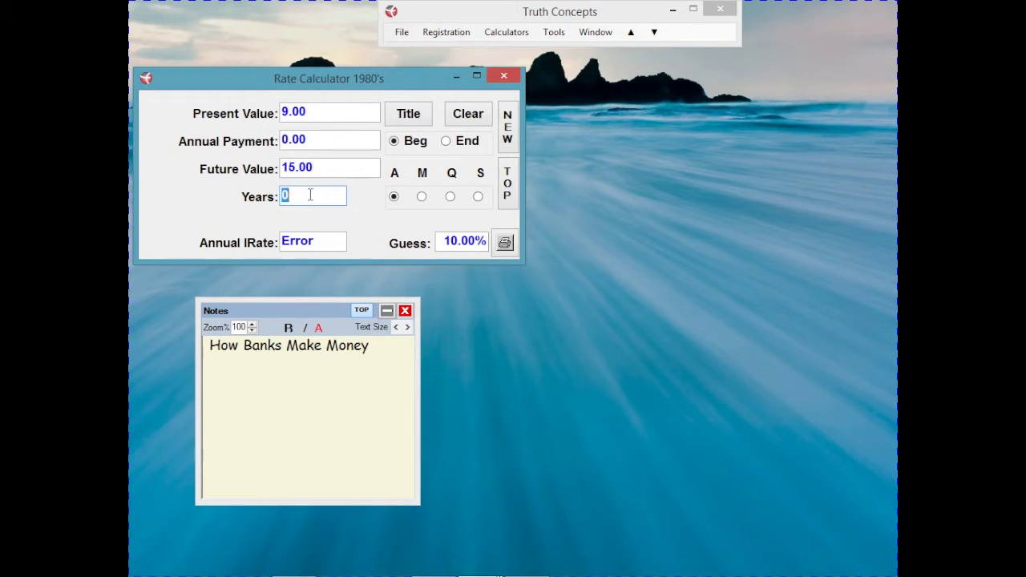
{"action": "type", "text": "1"}
{"action": "key", "text": "Return"}
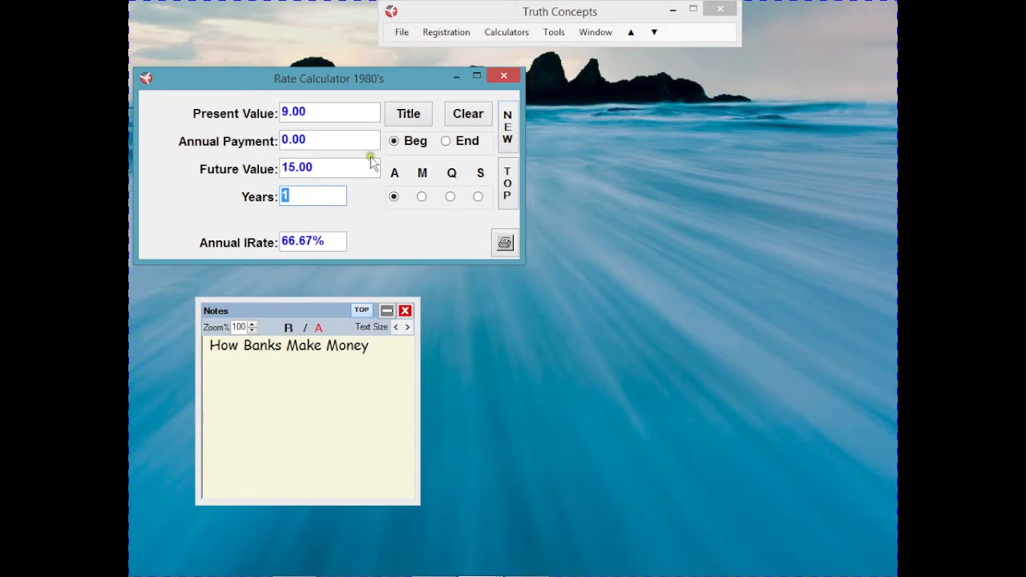
Step: Open a Future Value calculator from the 1980's calculator, place it beside the note and set its present value to 100
{"action": "left_click", "coordinate": [236, 169]}
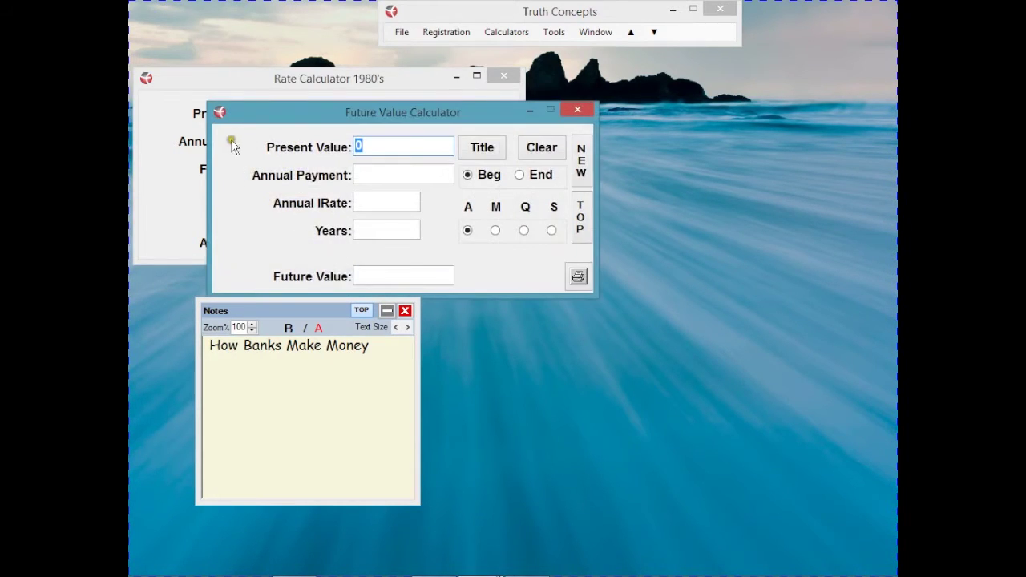
{"action": "left_click_drag", "start_coordinate": [241, 117], "coordinate": [471, 306]}
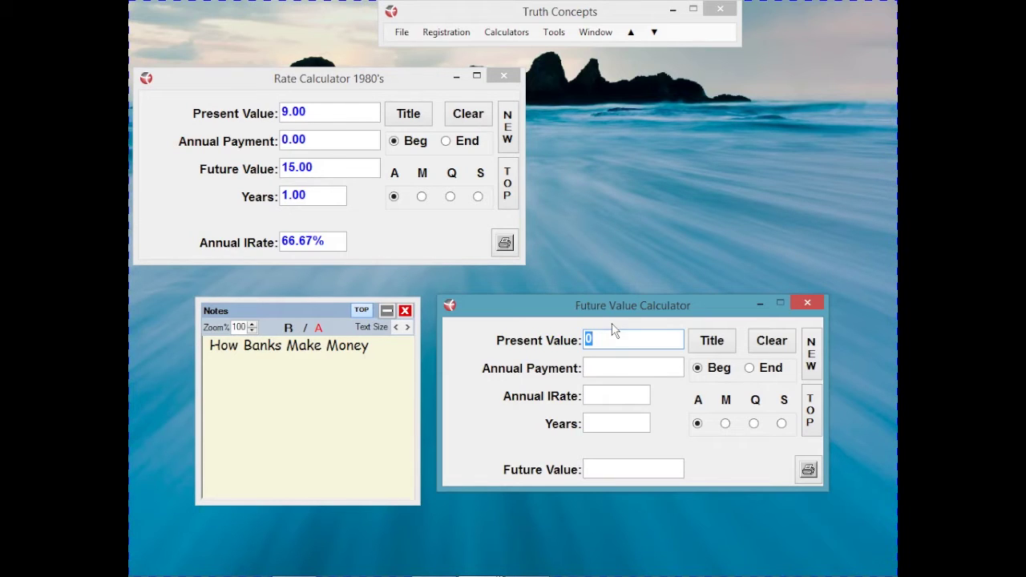
{"action": "type", "text": "100"}
{"action": "key", "text": "Tab"}
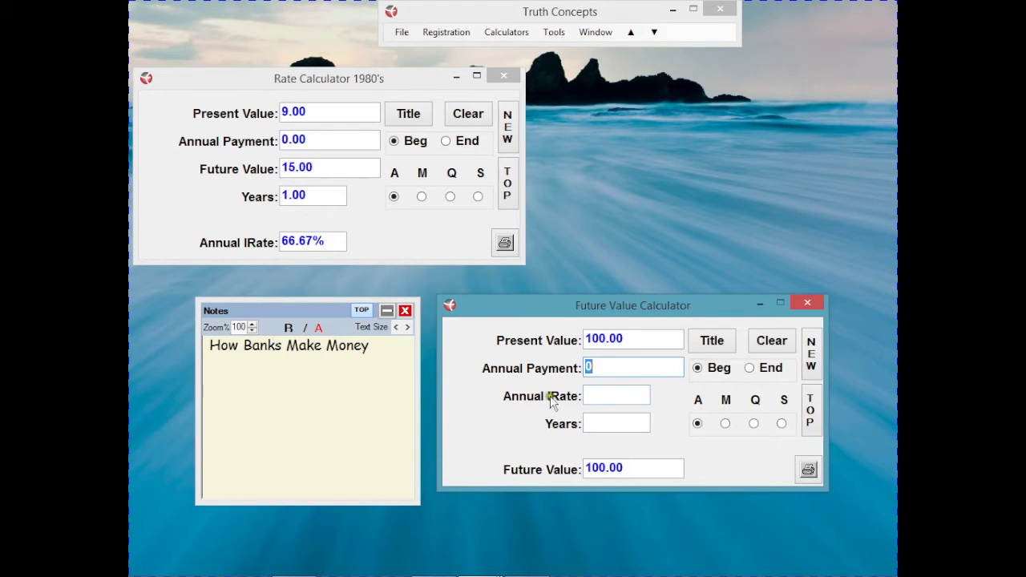
Step: Create a new rate calculator from the 1980's one and place it over the Future Value calculator
{"action": "key", "text": "alt+Tab"}
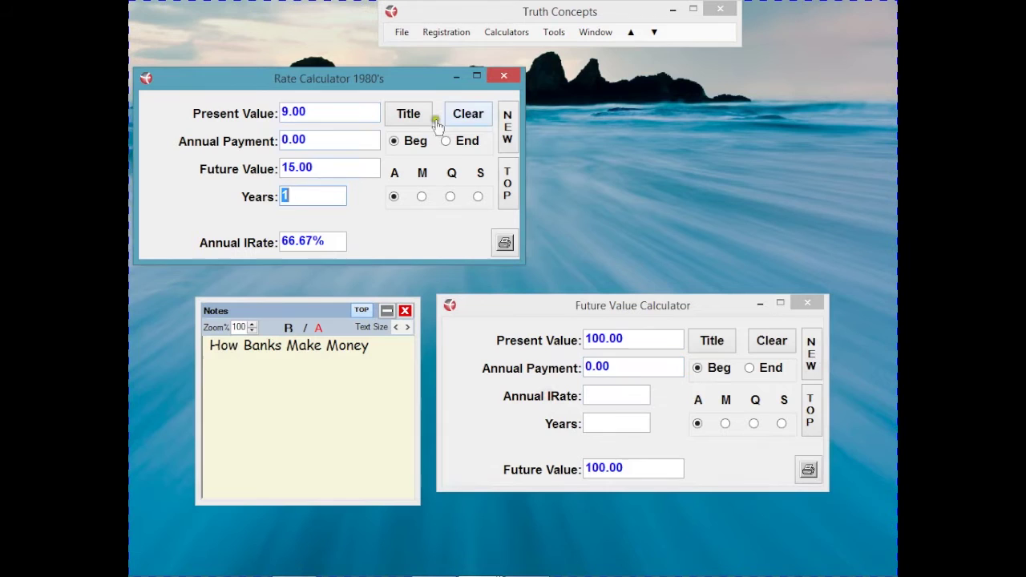
{"action": "left_click", "coordinate": [507, 128]}
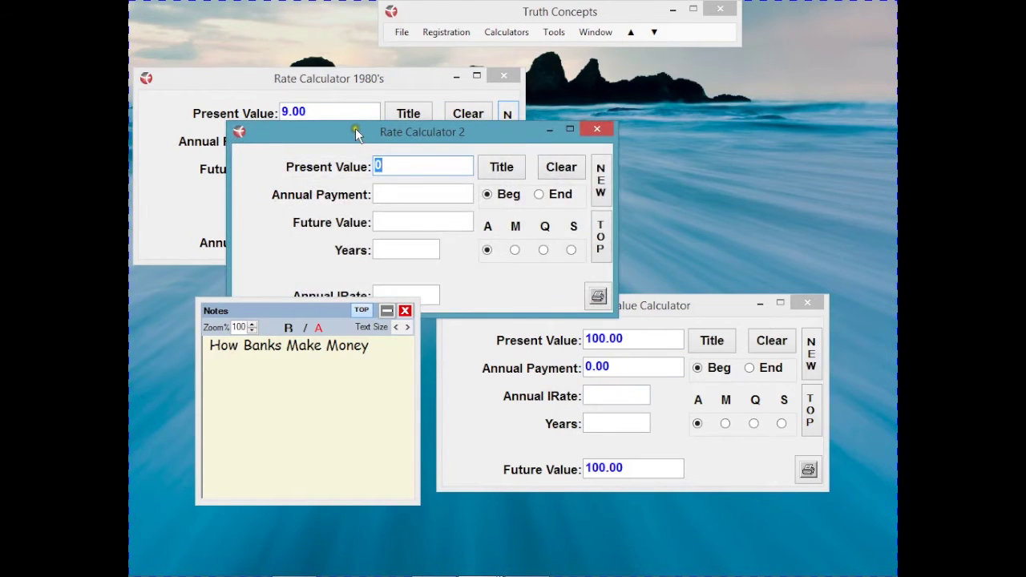
{"action": "left_click_drag", "start_coordinate": [355, 131], "coordinate": [564, 283]}
Step: In the second rate calculator, enter a present value of 100, a future value of 115 and 1 year
{"action": "type", "text": "100"}
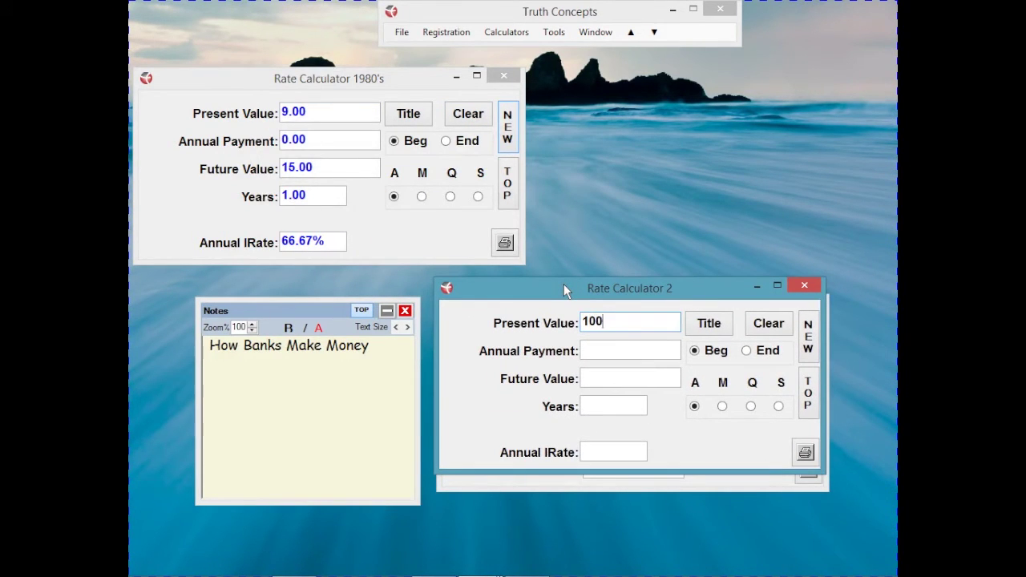
{"action": "key", "text": "Tab"}
{"action": "key", "text": "Tab"}
{"action": "type", "text": "115"}
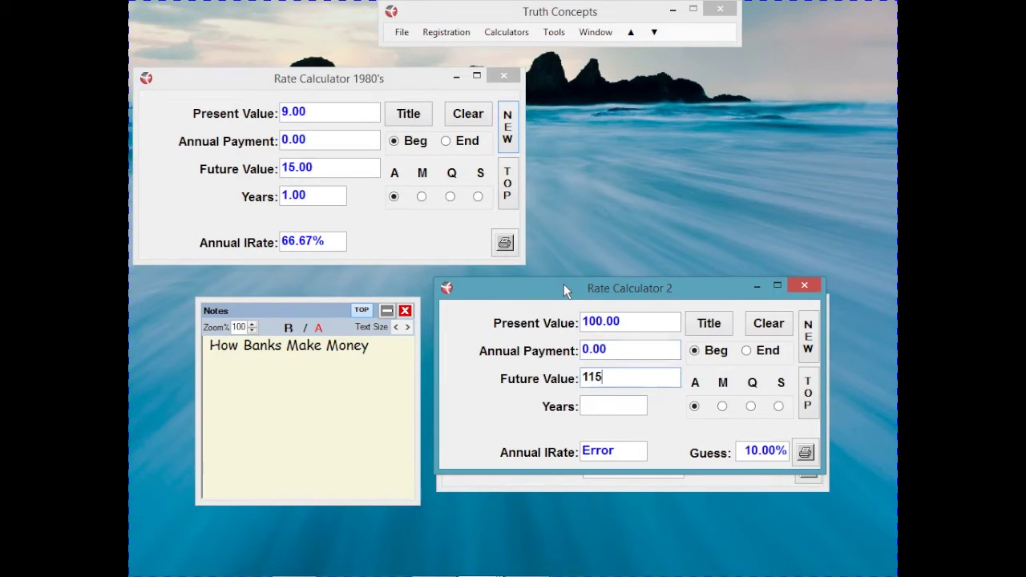
{"action": "key", "text": "Tab"}
{"action": "type", "text": "1"}
{"action": "key", "text": "Tab"}
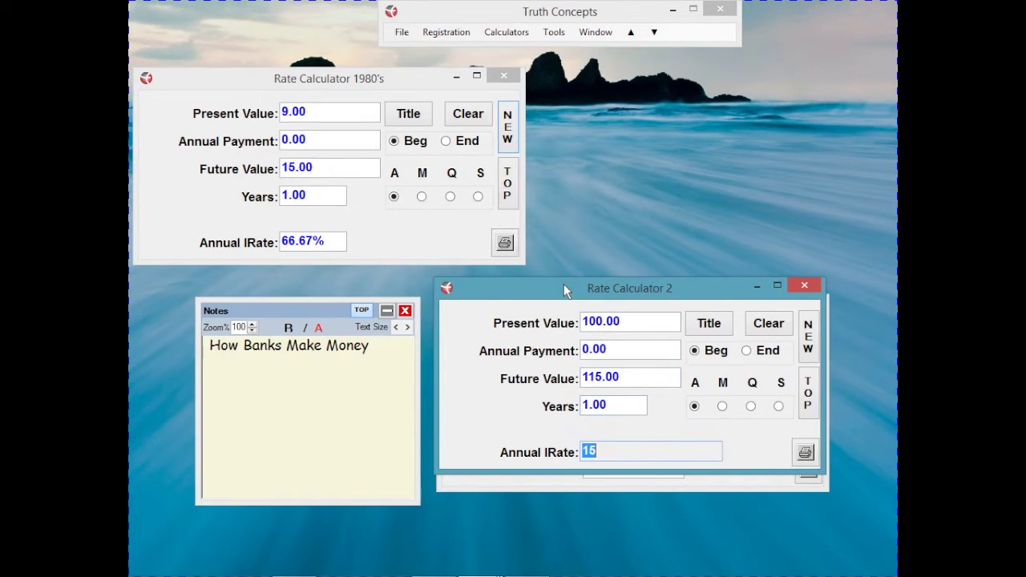
{"action": "key", "text": "Tab"}
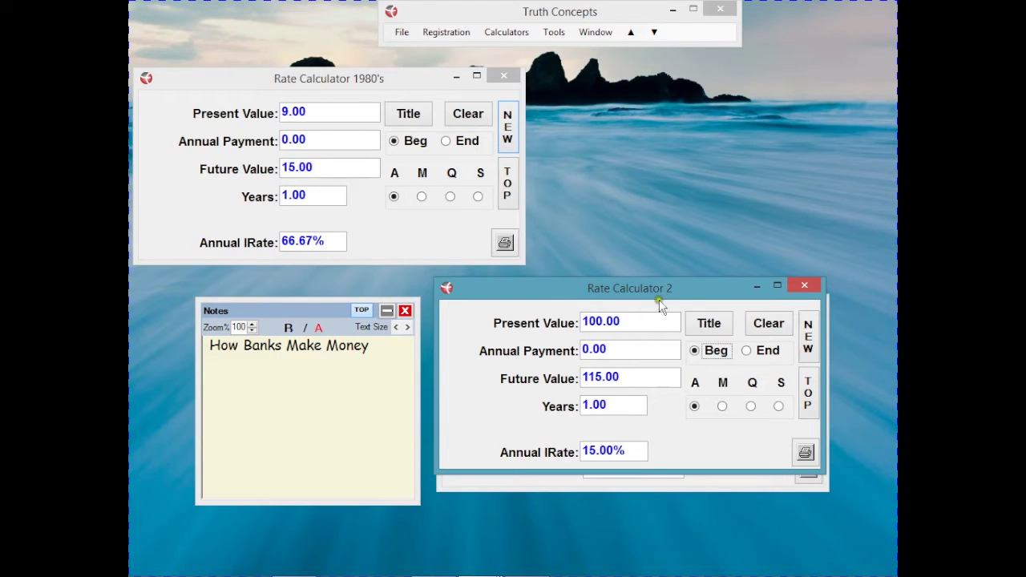
Step: Retitle the second rate calculator as "Rate Calculator 2 w/o OPM"
{"action": "left_click", "coordinate": [719, 335]}
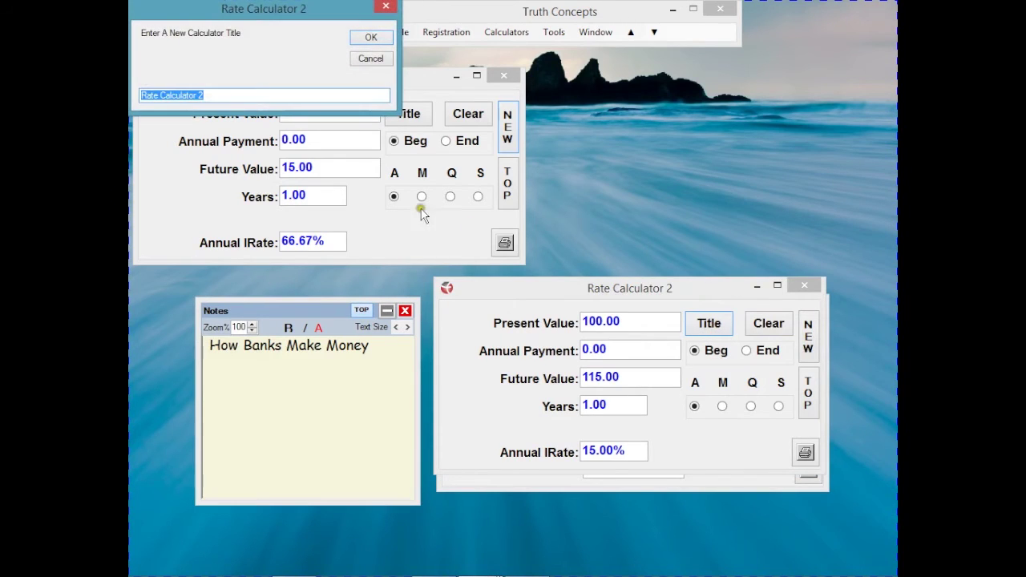
{"action": "left_click", "coordinate": [230, 95]}
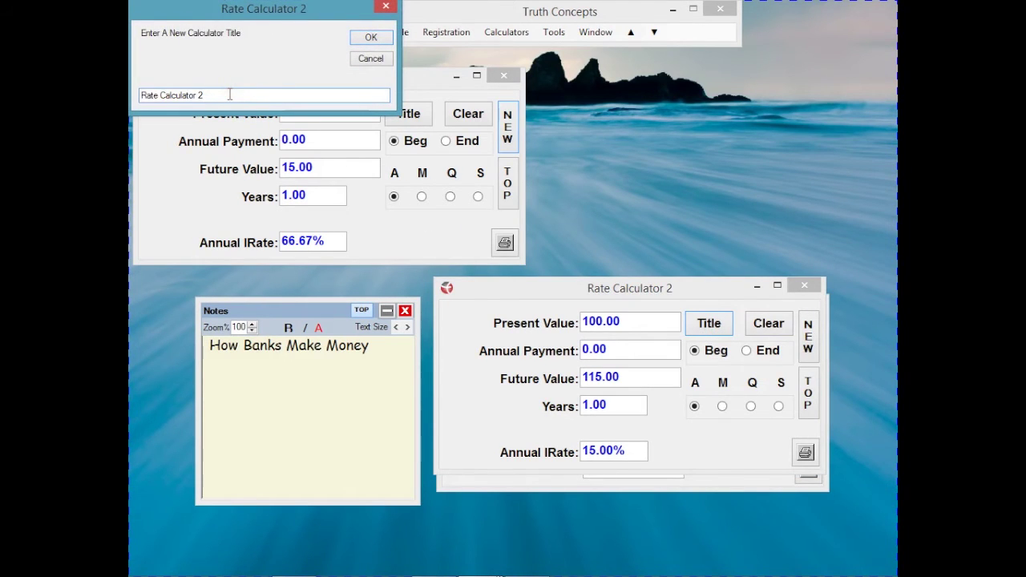
{"action": "type", "text": "w/o OPM"}
{"action": "key", "text": "Return"}
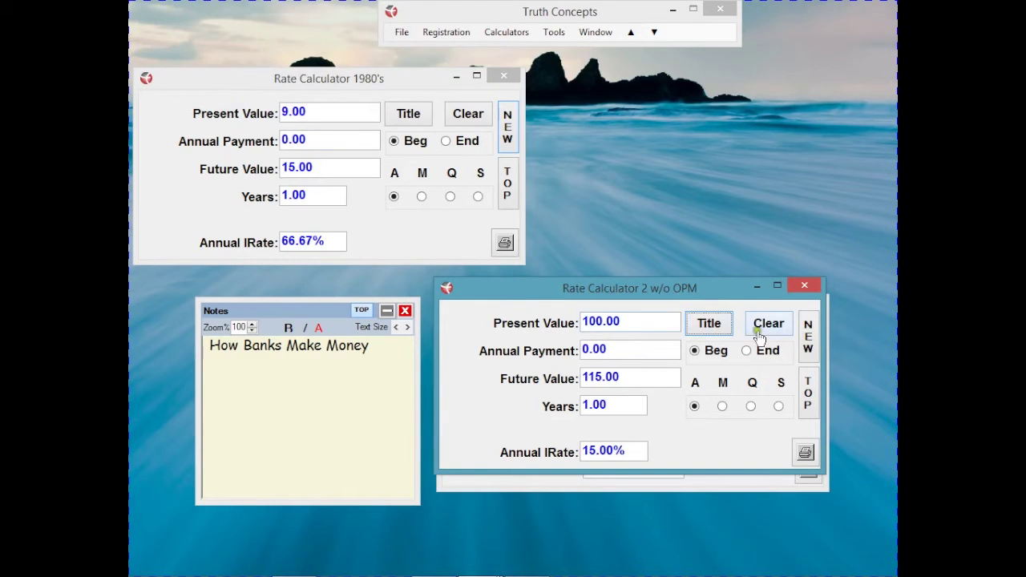
Step: Create a third rate calculator, place it beside the 1980's one and title it "Rate Calculator 3 1990's"
{"action": "left_click", "coordinate": [808, 338]}
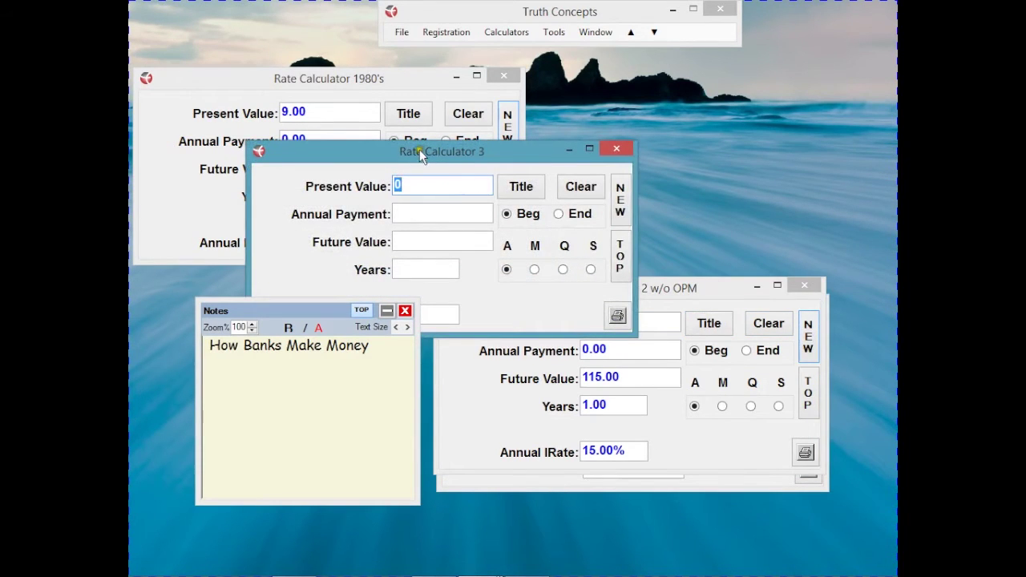
{"action": "left_click_drag", "start_coordinate": [419, 149], "coordinate": [673, 83]}
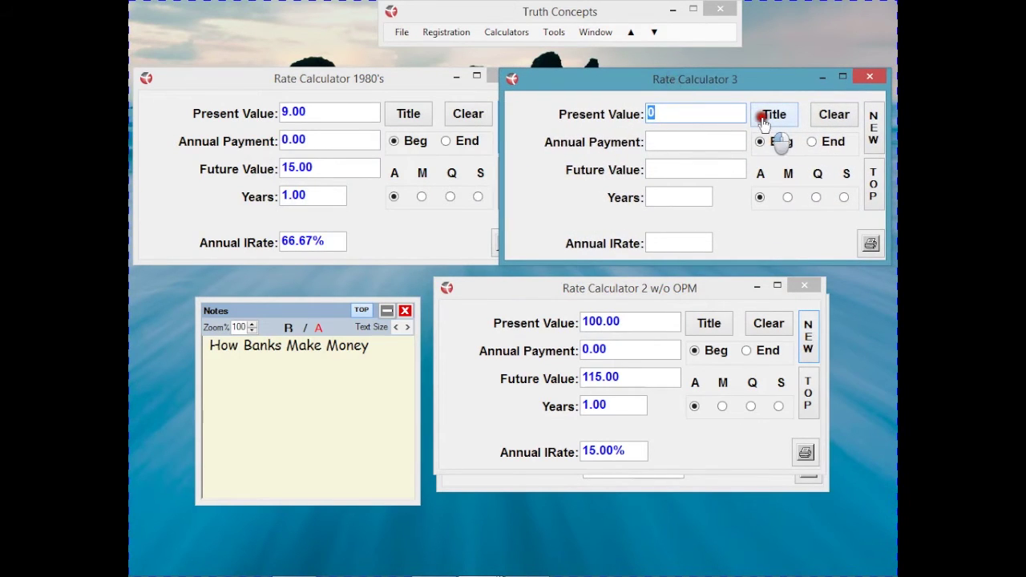
{"action": "left_click", "coordinate": [772, 114]}
{"action": "left_click", "coordinate": [290, 94]}
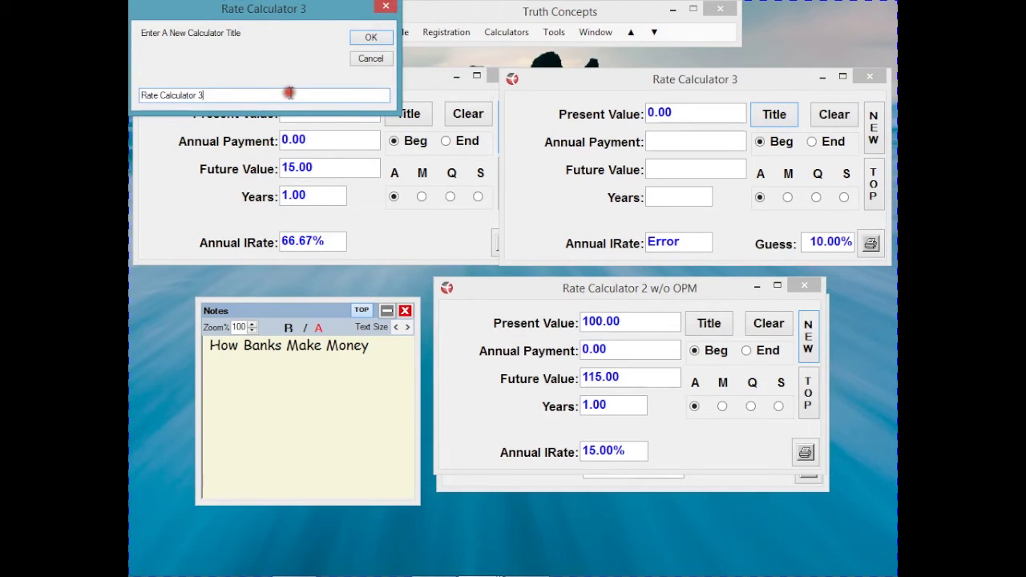
{"action": "type", "text": "1990's"}
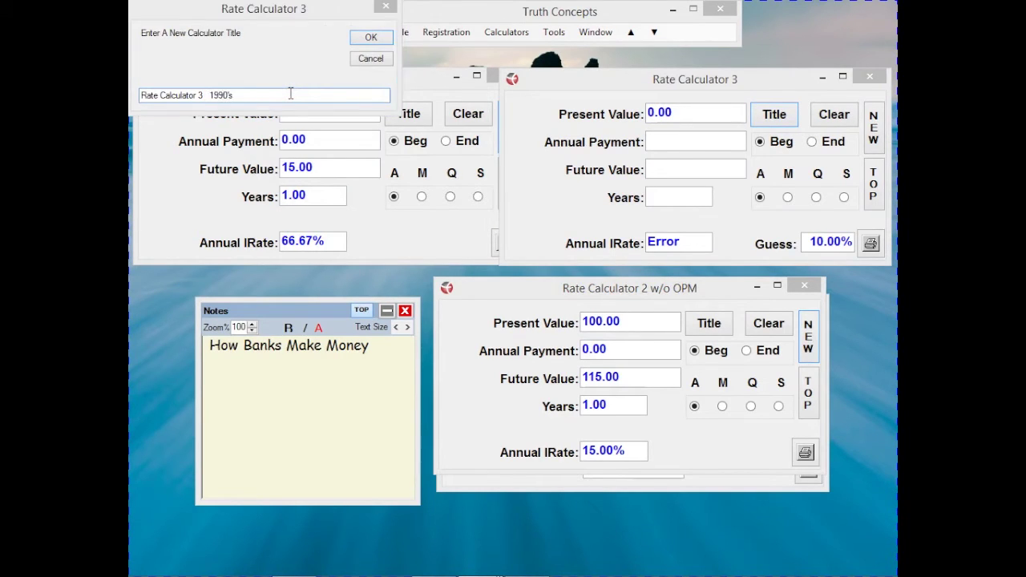
{"action": "key", "text": "Return"}
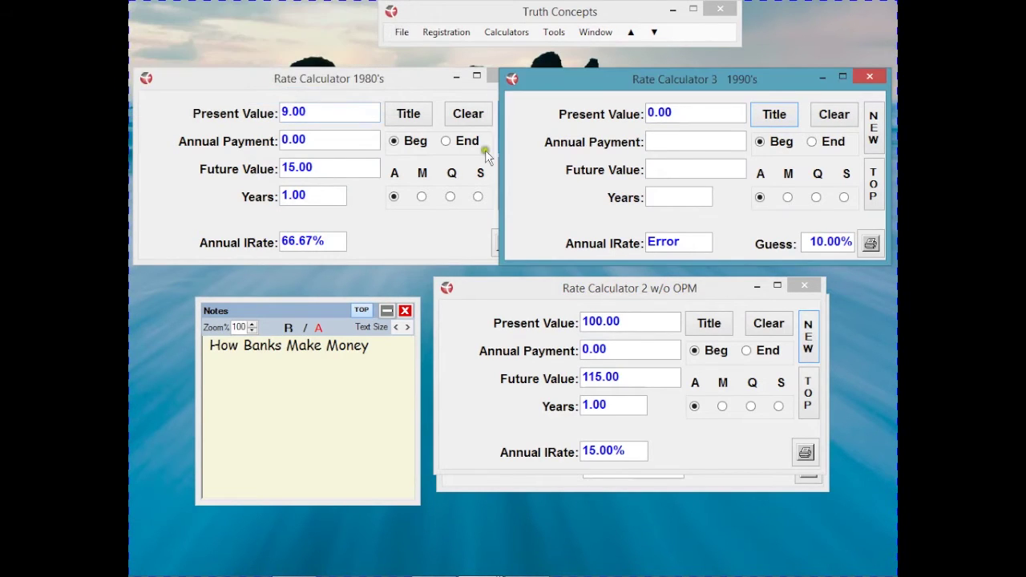
Step: In the 1990's rate calculator, enter a present value of 3, a future value of 9 and 1 year
{"action": "left_click", "coordinate": [671, 109]}
{"action": "left_click", "coordinate": [671, 109]}
{"action": "type", "text": "3"}
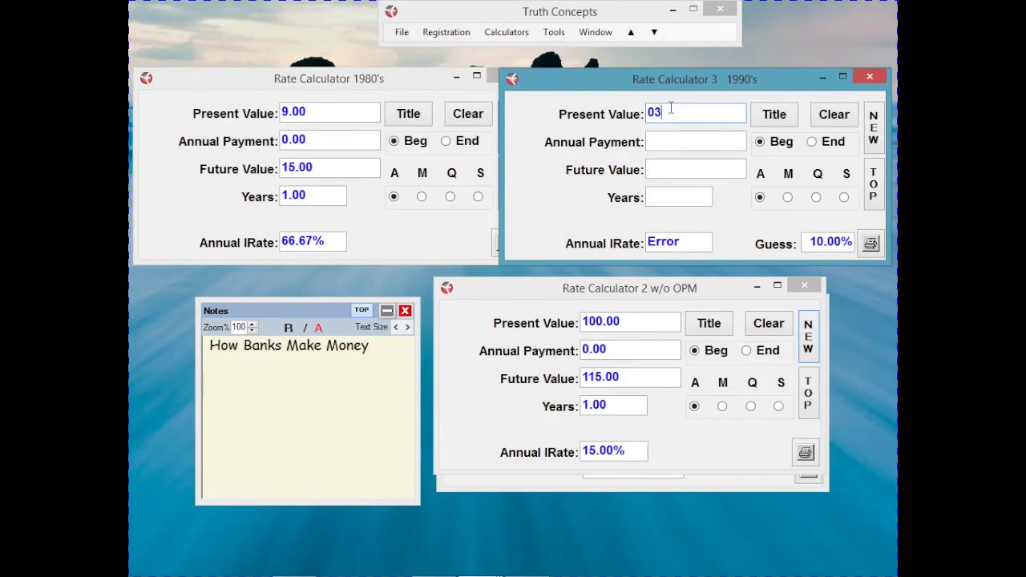
{"action": "key", "text": "Tab"}
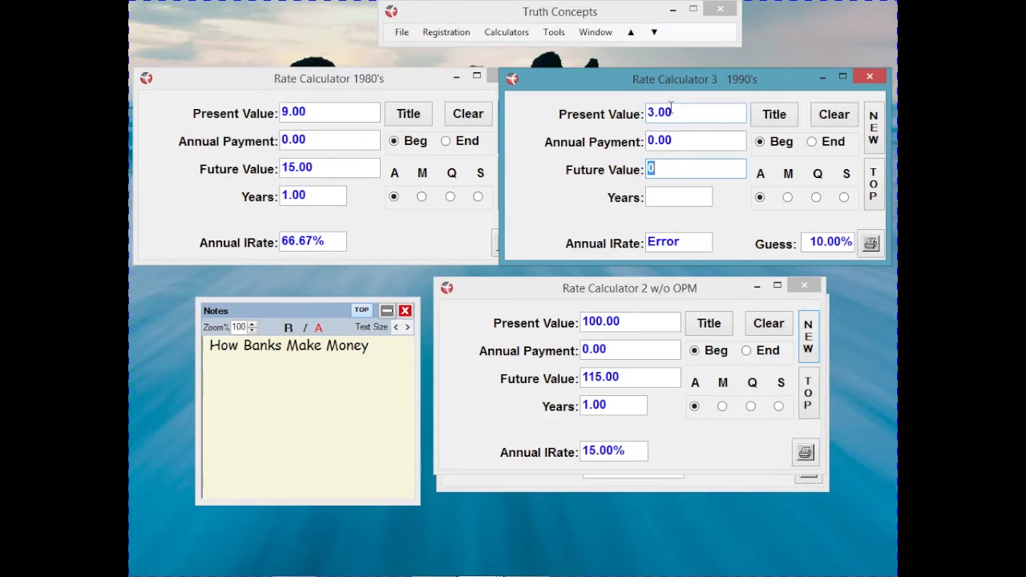
{"action": "type", "text": "9"}
{"action": "key", "text": "Tab"}
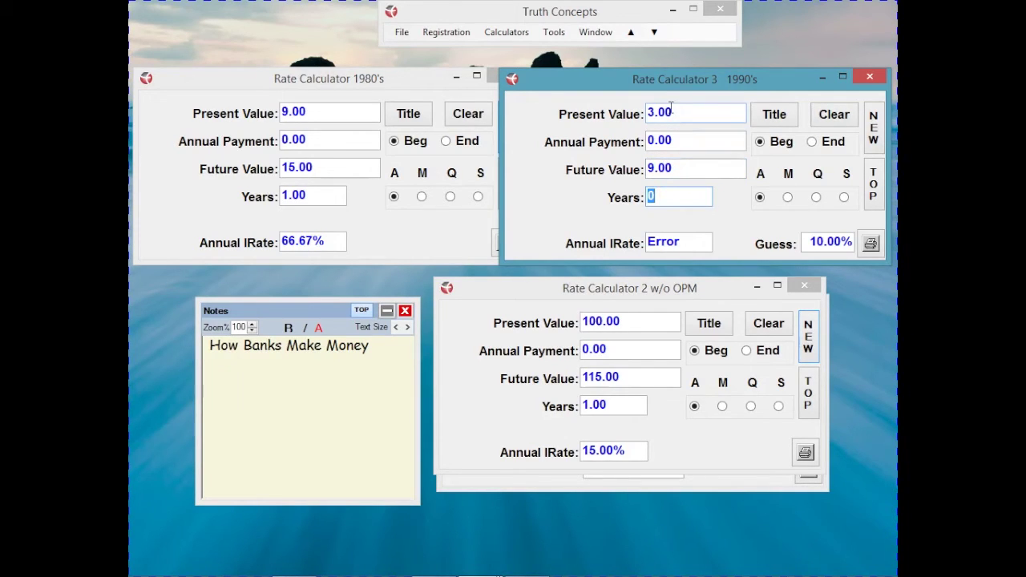
{"action": "type", "text": "1"}
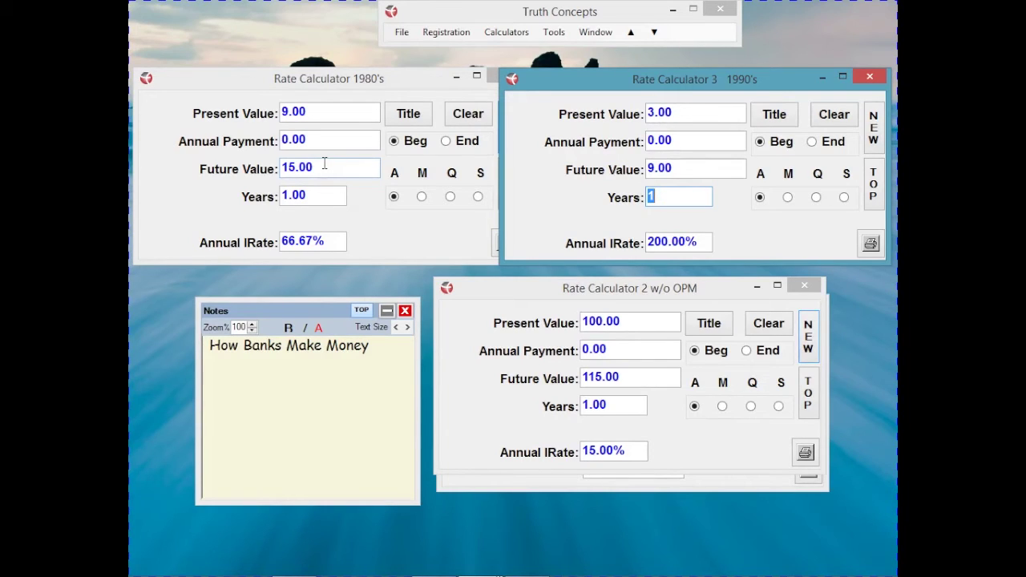
Step: Below the heading in the notes, leave a blank line and add the lines "9 creates $6 on left" and "but 18 on right"
{"action": "left_click", "coordinate": [382, 345]}
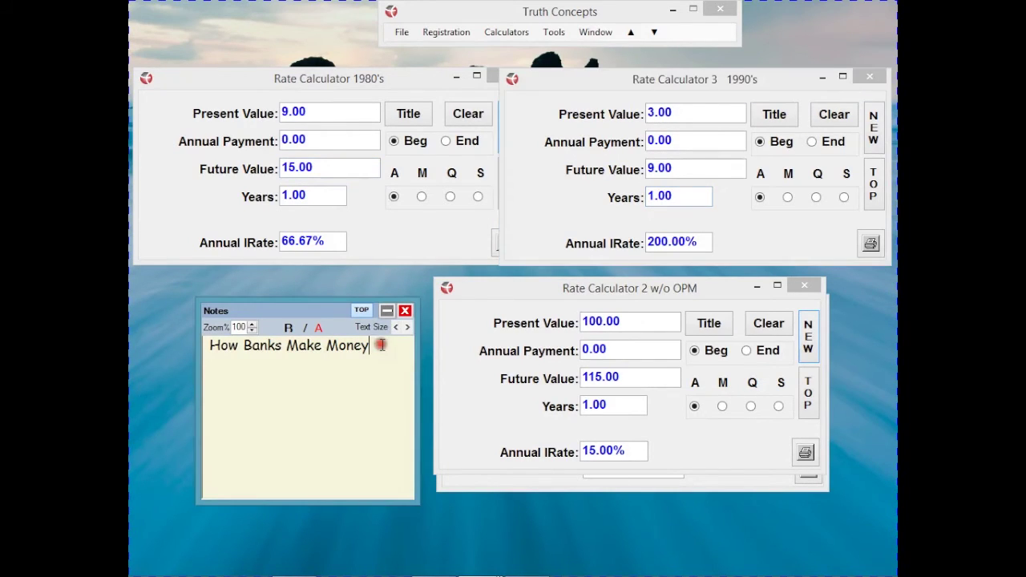
{"action": "key", "text": "Return"}
{"action": "key", "text": "Return"}
{"action": "type", "text": "("}
{"action": "key", "text": "BackSpace"}
{"action": "type", "text": "9 "}
{"action": "type", "text": "creates"}
{"action": "type", "text": " %"}
{"action": "key", "text": "BackSpace"}
{"action": "type", "text": "$6"}
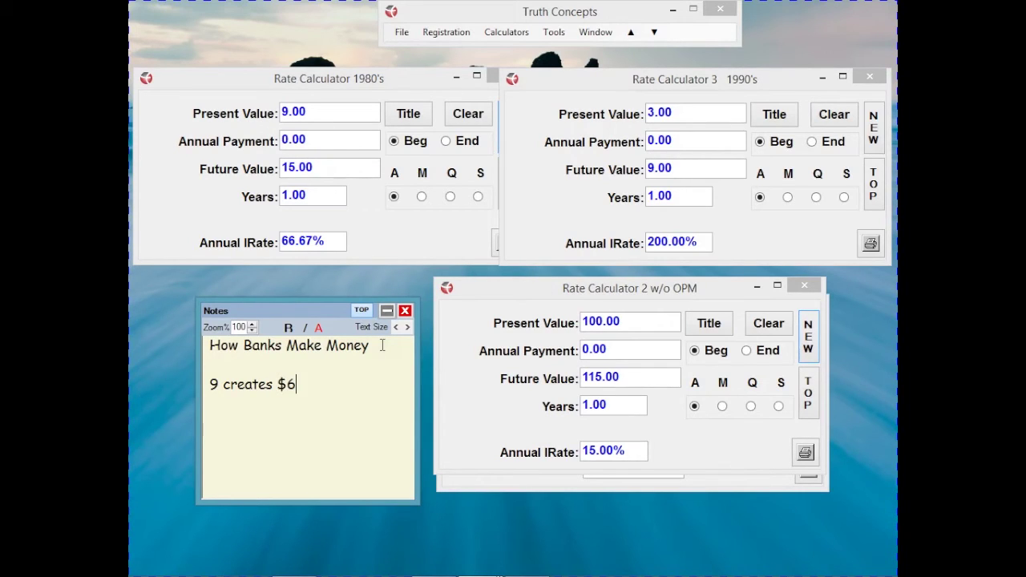
{"action": "type", "text": " on left"}
{"action": "key", "text": "Return"}
{"action": "type", "text": "but 18 on right"}
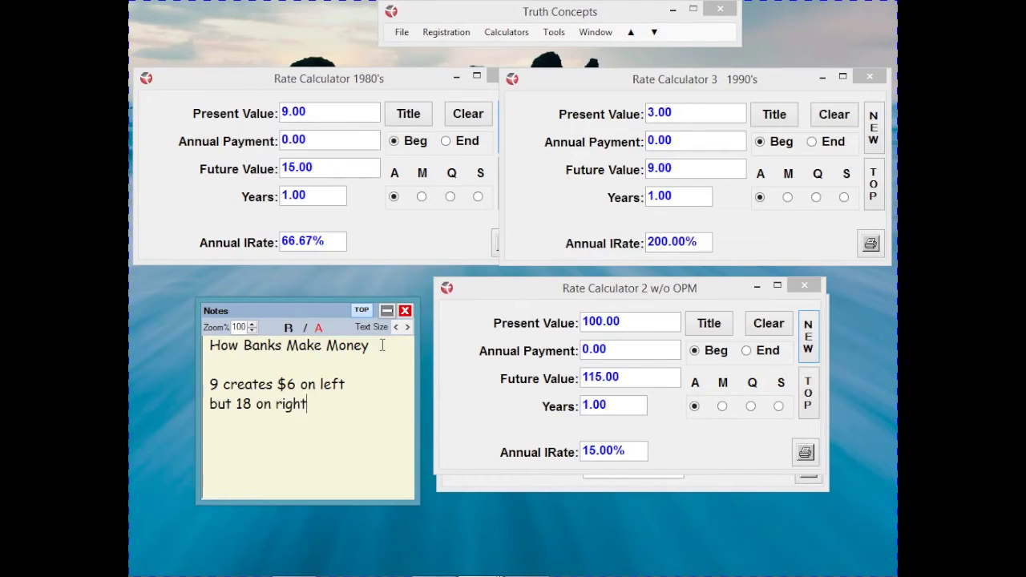
Step: Add the line "3 x 66.67 = 200%" to the notes and put a dollar sign before 18
{"action": "key", "text": "Return"}
{"action": "type", "text": "3 x 66.67 = 200"}
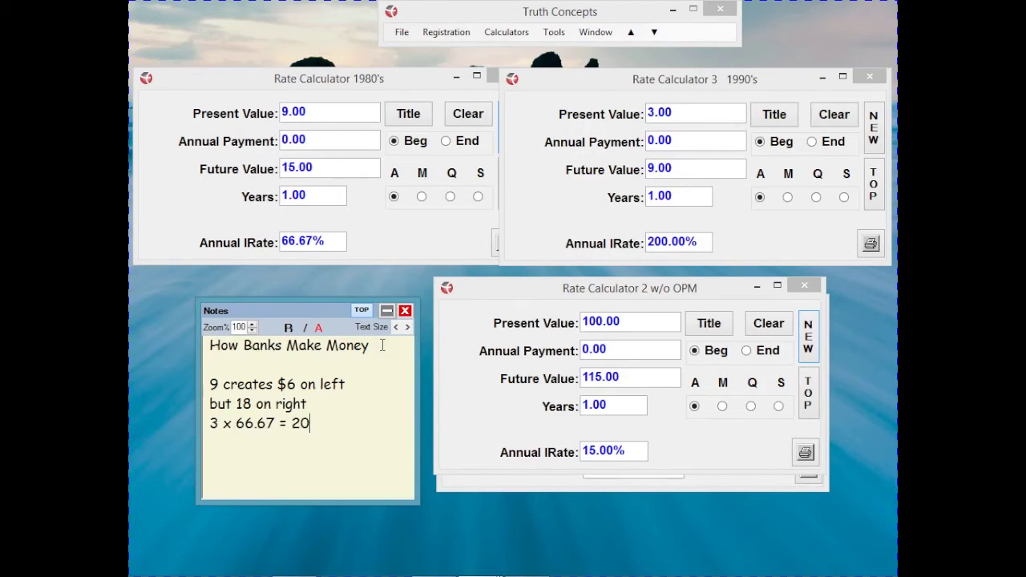
{"action": "type", "text": "%"}
{"action": "left_click", "coordinate": [235, 404]}
{"action": "type", "text": "$"}
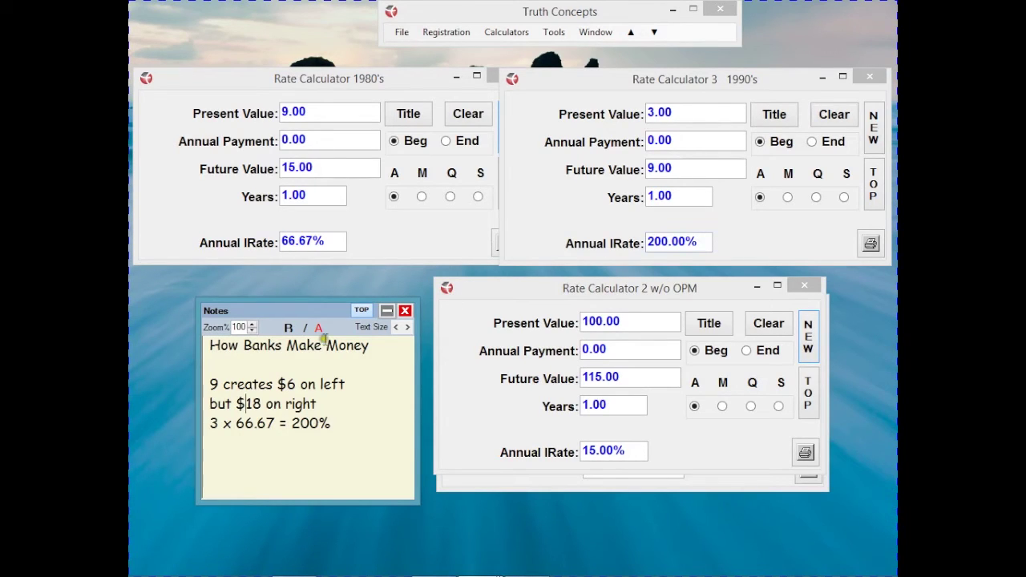
Step: Insert the line "3 x 6 = 18" in the notes above the 66.67 line
{"action": "left_click", "coordinate": [208, 384]}
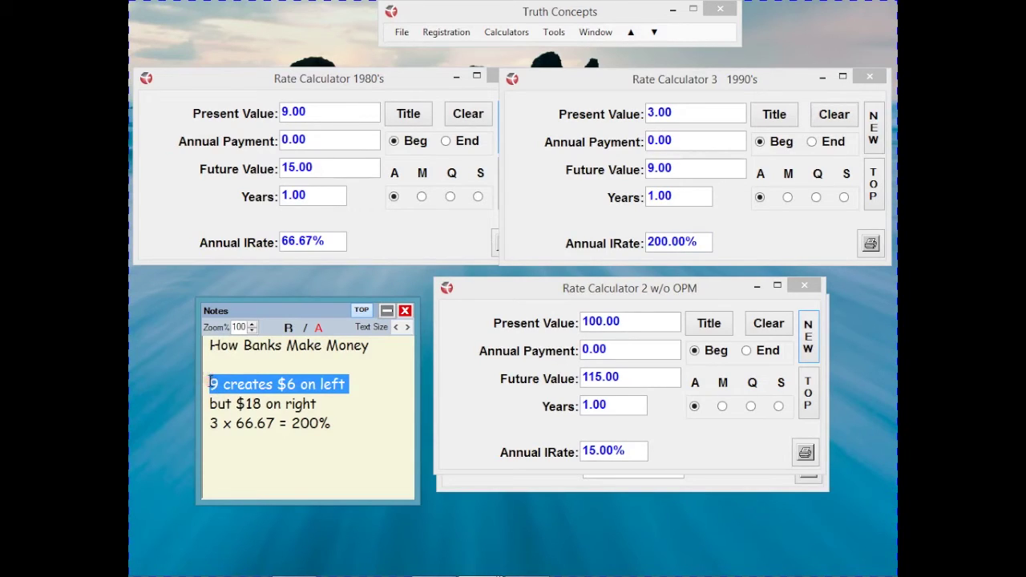
{"action": "left_click", "coordinate": [335, 421]}
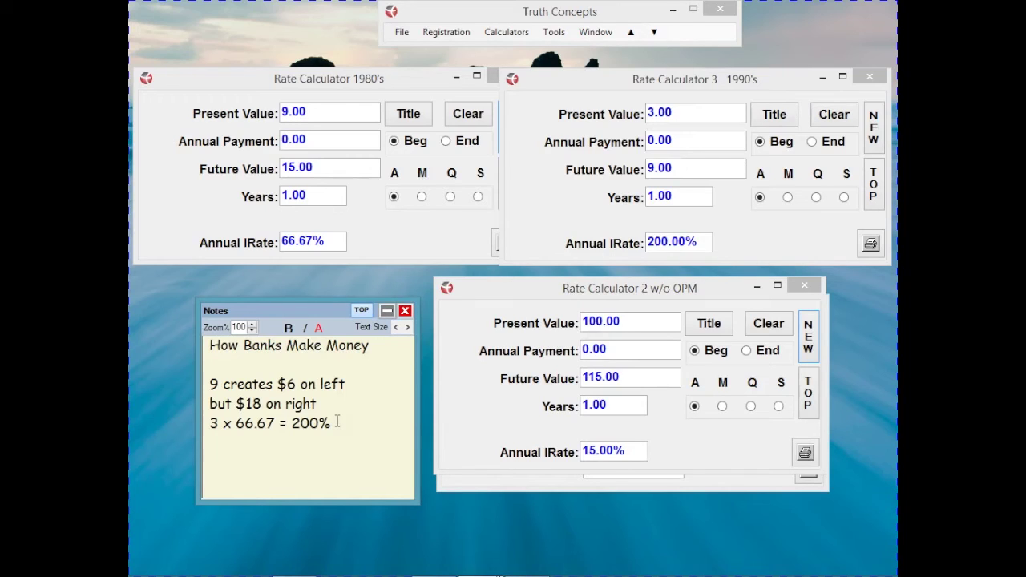
{"action": "left_click", "coordinate": [333, 410]}
{"action": "left_click", "coordinate": [328, 404]}
{"action": "key", "text": "Return"}
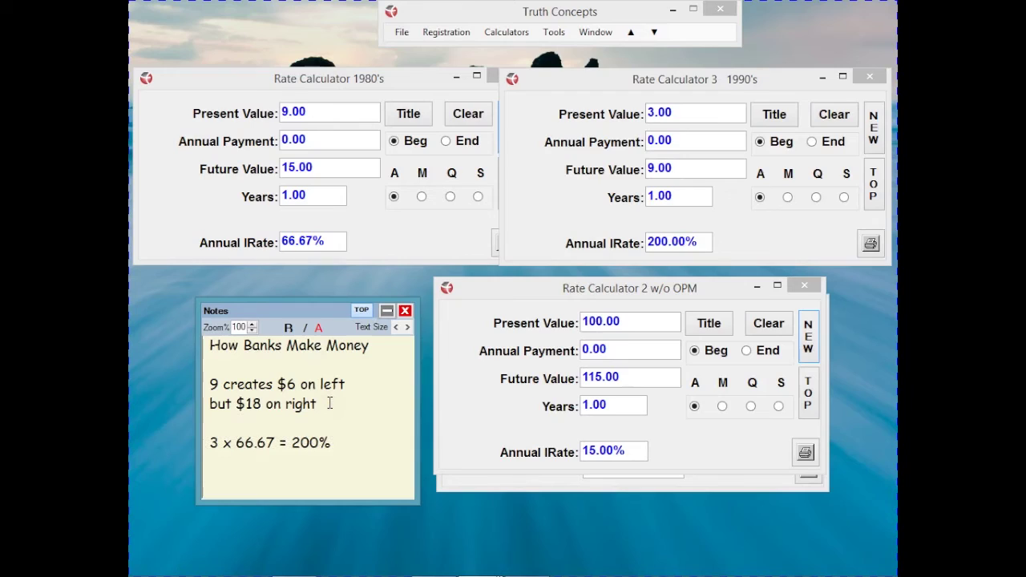
{"action": "type", "text": "3 x 6 = 18"}
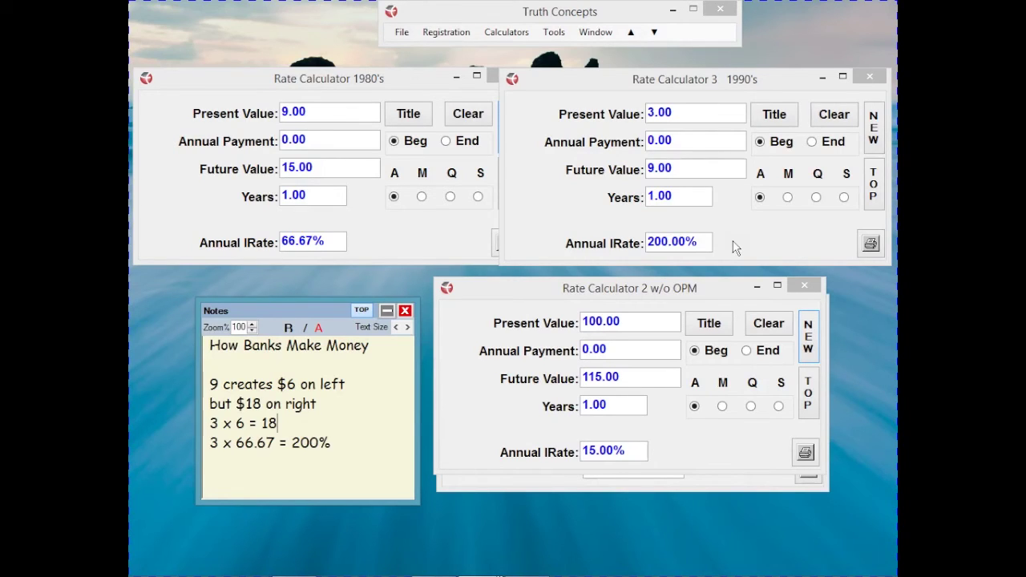
Step: Clear the second rate calculator and retitle it "Rate Calculator 2 tarp $ invested"
{"action": "left_click", "coordinate": [768, 323]}
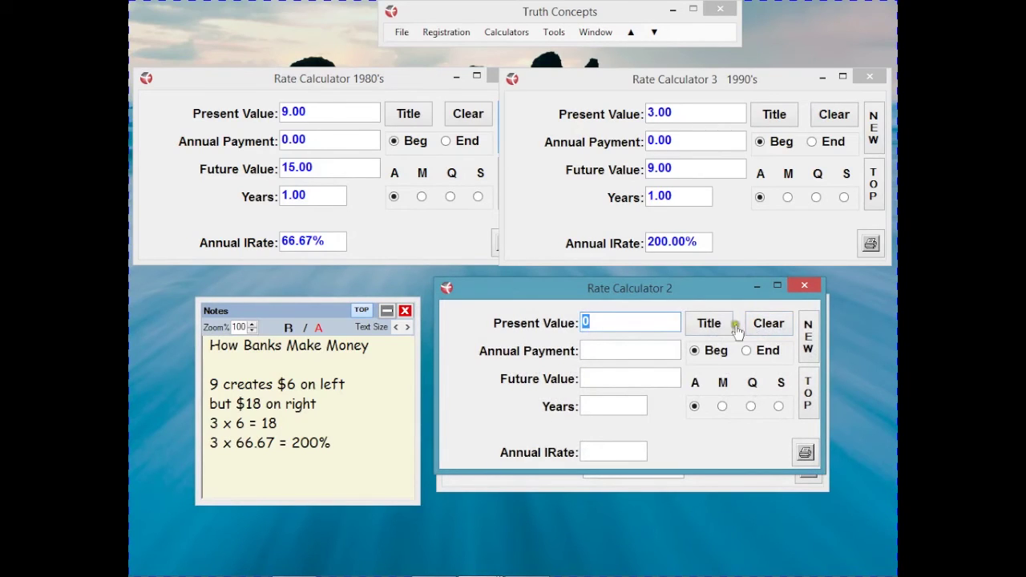
{"action": "left_click", "coordinate": [712, 325]}
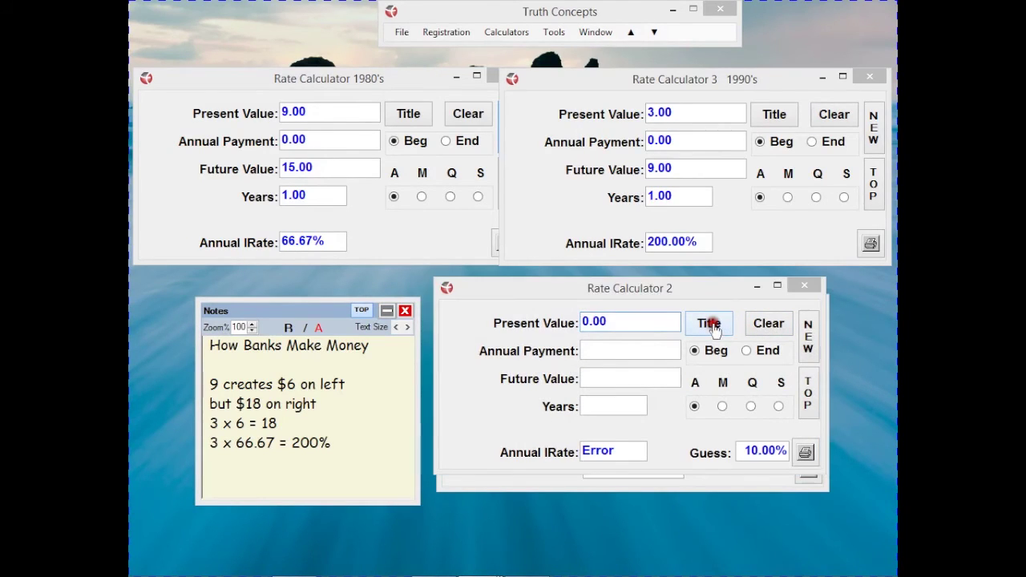
{"action": "left_click", "coordinate": [227, 95]}
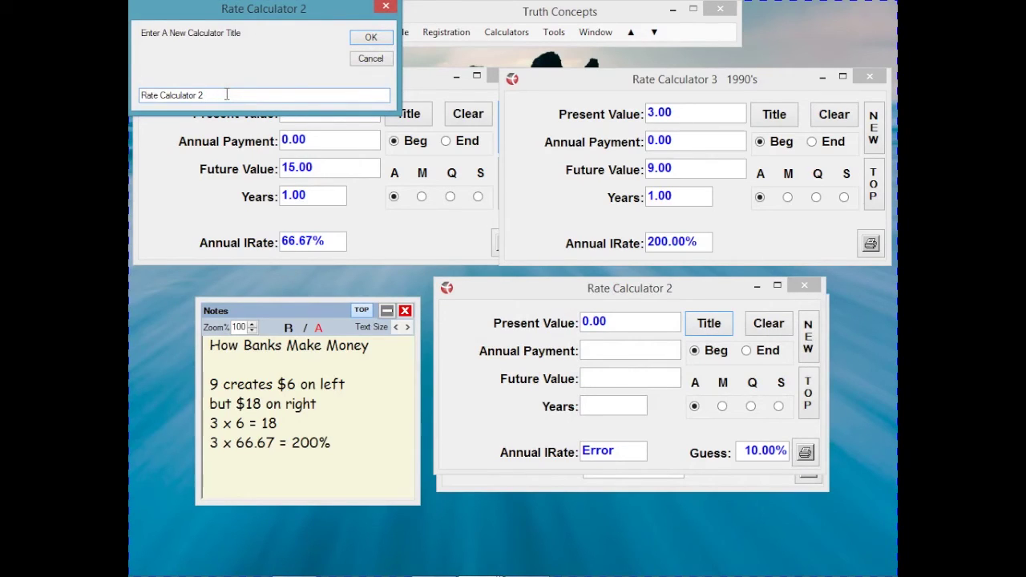
{"action": "type", "text": "tarp $ invested"}
{"action": "key", "text": "Return"}
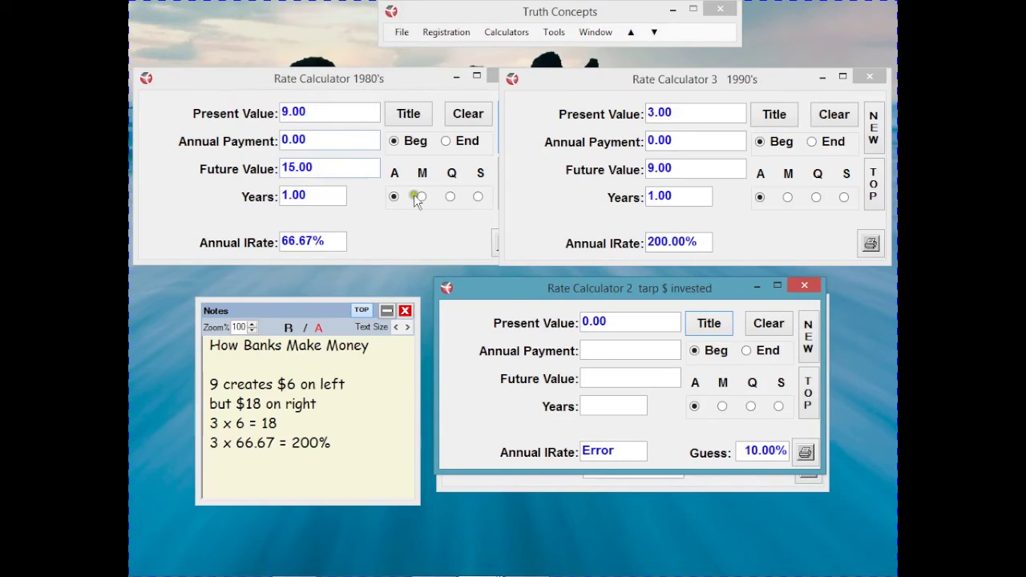
Step: In the tarp rate calculator, enter a present value of 0.5, a future value of 4 and 1 year
{"action": "left_click", "coordinate": [632, 328]}
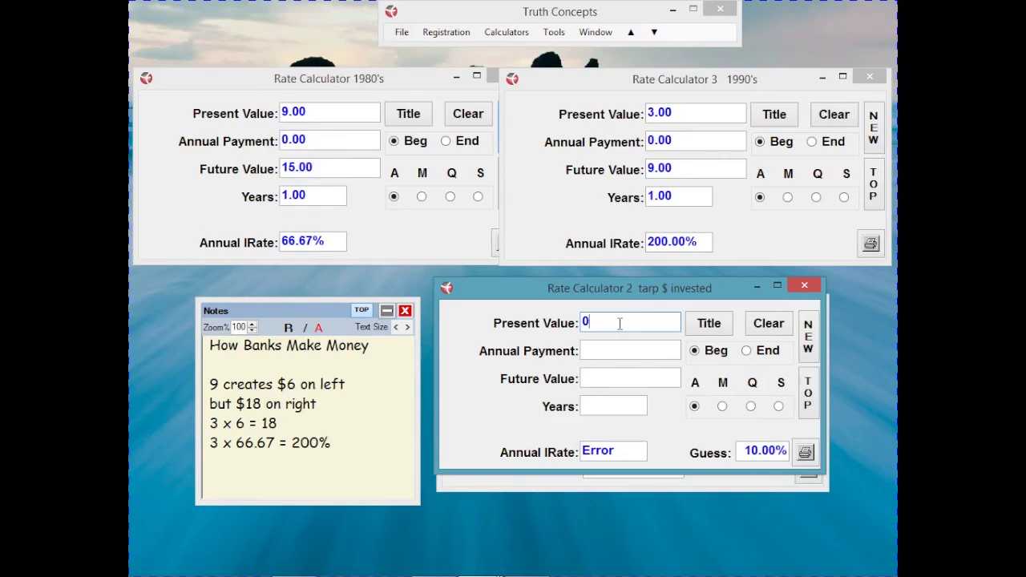
{"action": "type", "text": ".5"}
{"action": "key", "text": "Tab"}
{"action": "key", "text": "Tab"}
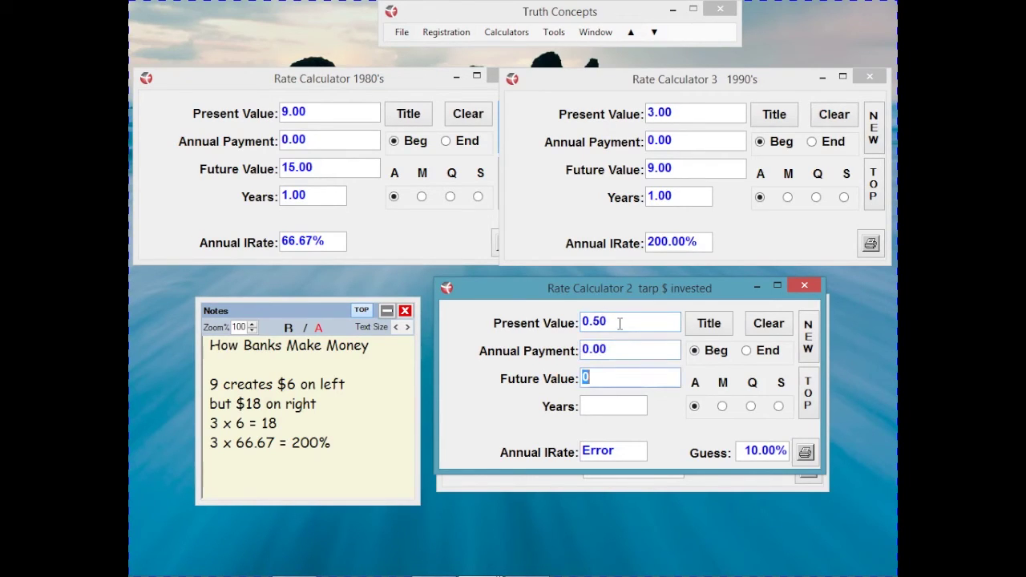
{"action": "type", "text": "4"}
{"action": "key", "text": "Tab"}
{"action": "type", "text": "1"}
{"action": "key", "text": "Tab"}
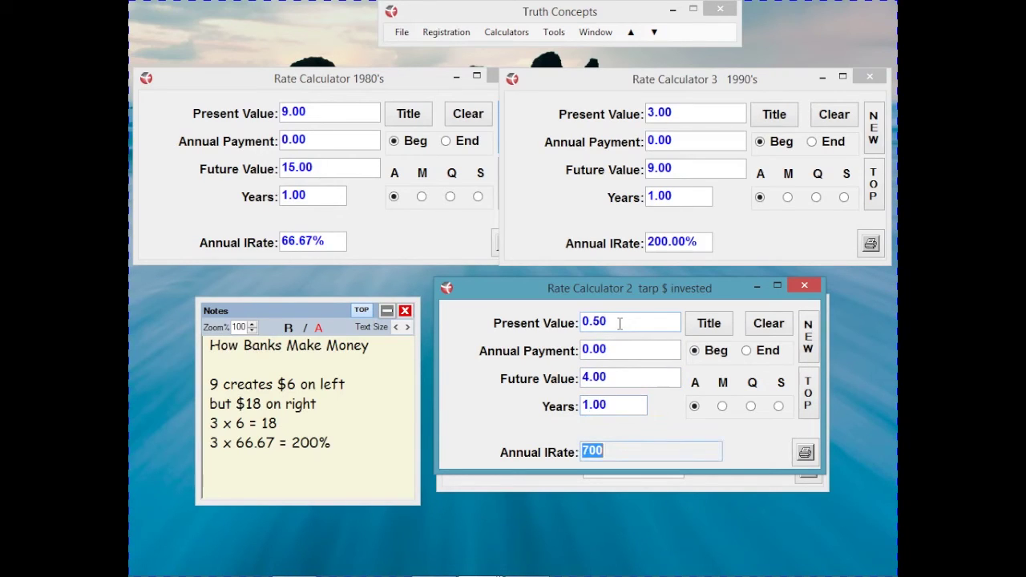
{"action": "key", "text": "Tab"}
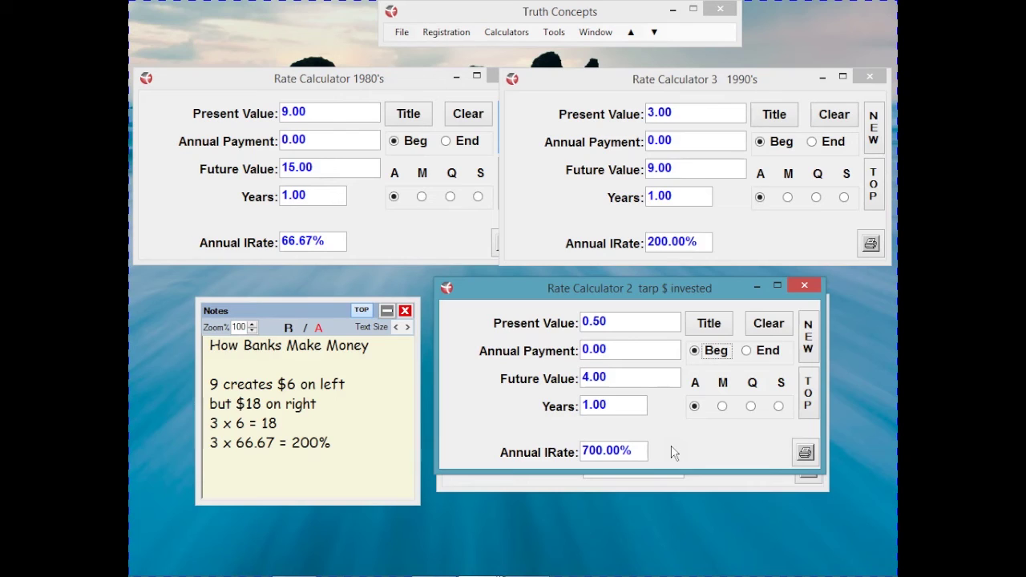
Step: Change the tarp rate calculator's future value to 2 and recalculate its annual rate
{"action": "left_click", "coordinate": [609, 375]}
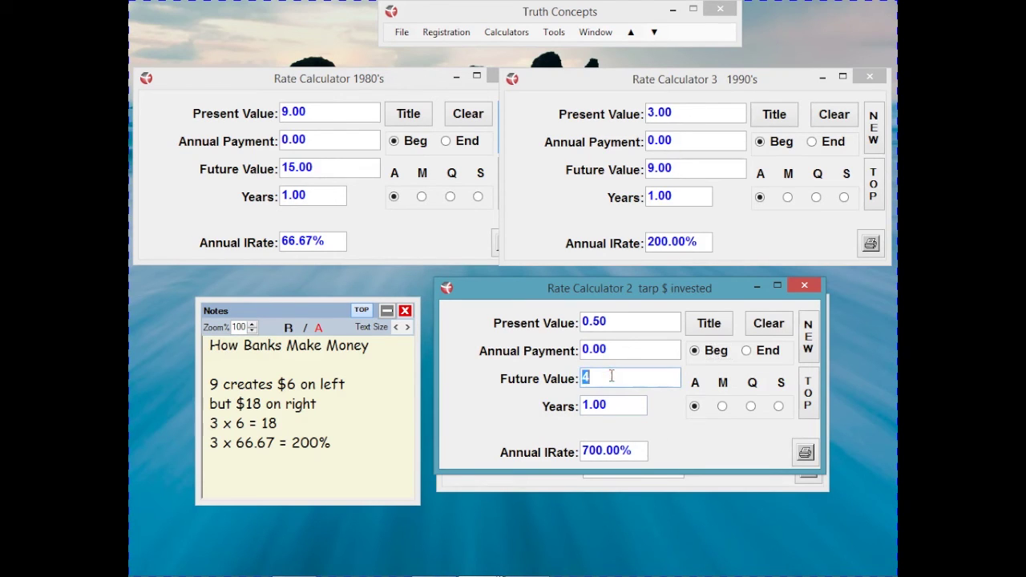
{"action": "type", "text": "2"}
{"action": "key", "text": "Return"}
{"action": "left_click", "coordinate": [653, 449]}
{"action": "left_click", "coordinate": [735, 246]}
Step: Clear the second rate calculator and retitle it "Rate Calculator 2 WHAT WE CAN DO"
{"action": "left_click", "coordinate": [767, 327]}
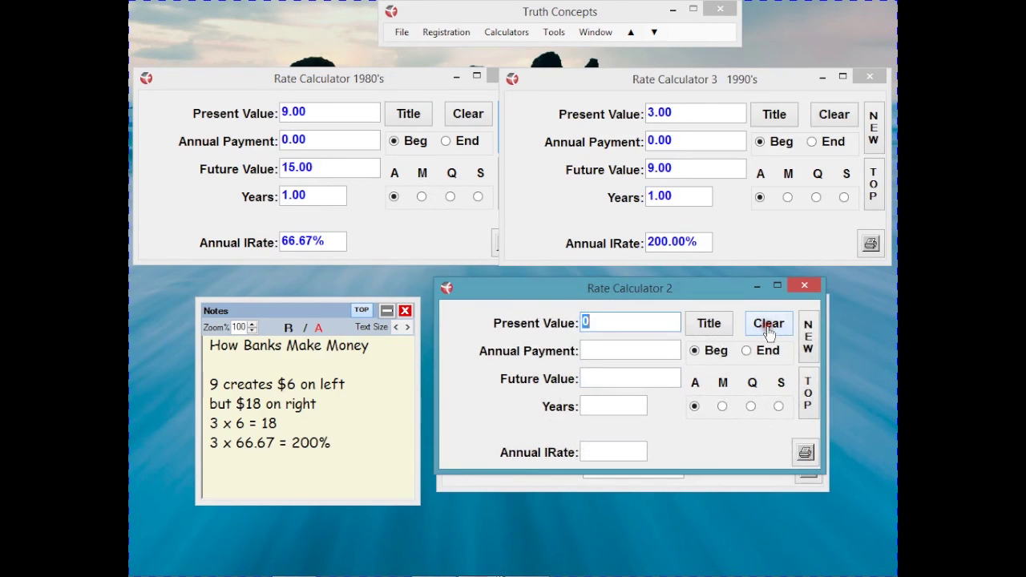
{"action": "left_click", "coordinate": [707, 324]}
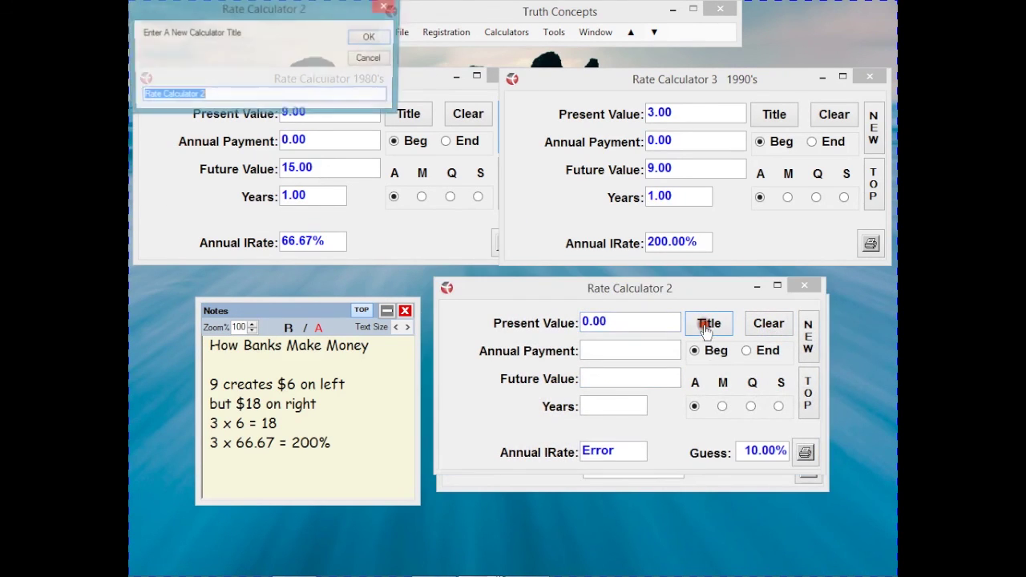
{"action": "left_click", "coordinate": [259, 94]}
{"action": "type", "text": "WHA"}
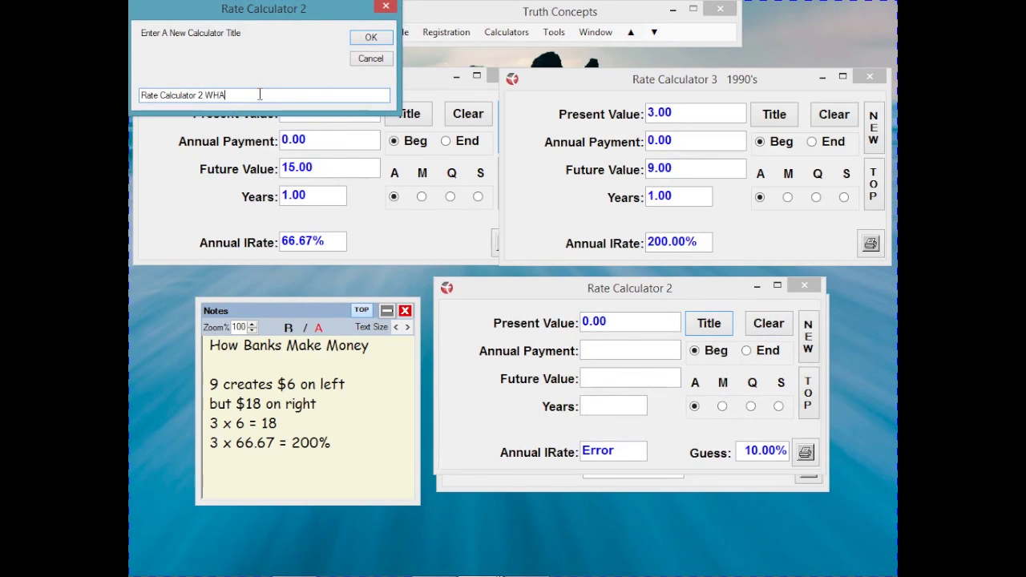
{"action": "type", "text": "T WE CAN DO"}
{"action": "key", "text": "Return"}
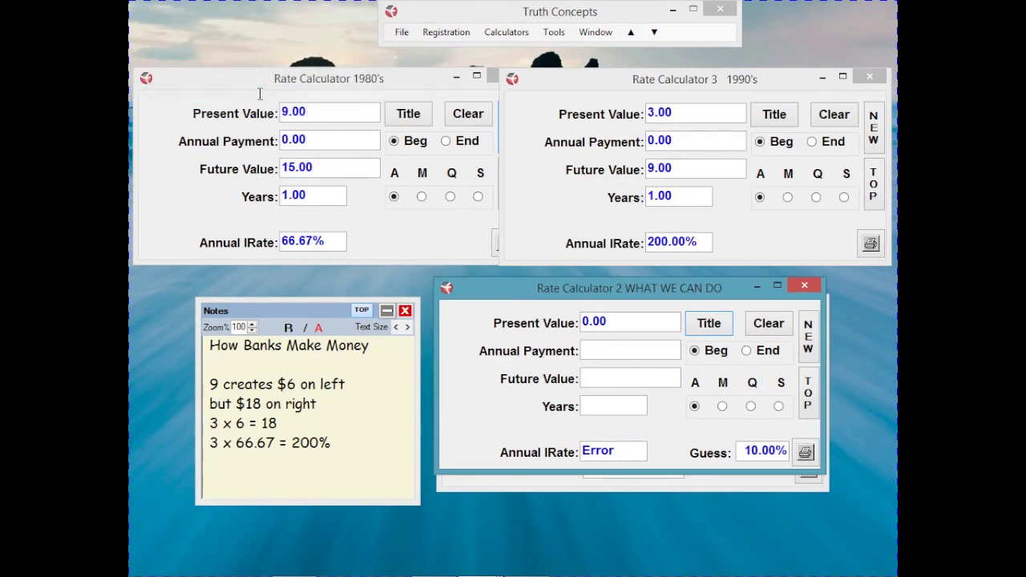
Step: In the "WHAT WE CAN DO" rate calculator, enter a present value of 5, a future value of 10 and 1 year
{"action": "left_click", "coordinate": [614, 321]}
{"action": "type", "text": "0"}
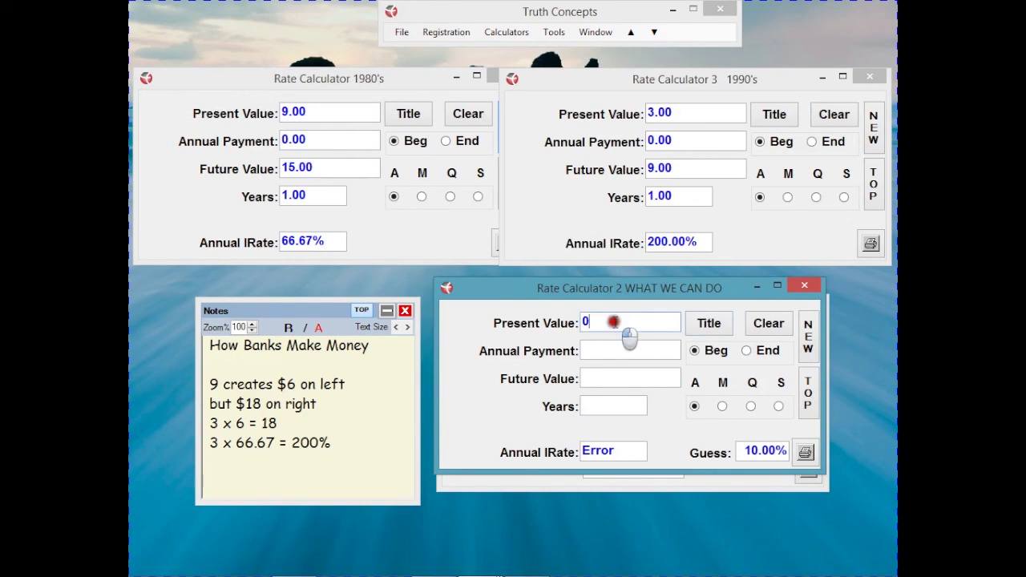
{"action": "key", "text": "BackSpace"}
{"action": "type", "text": "5"}
{"action": "key", "text": "Tab"}
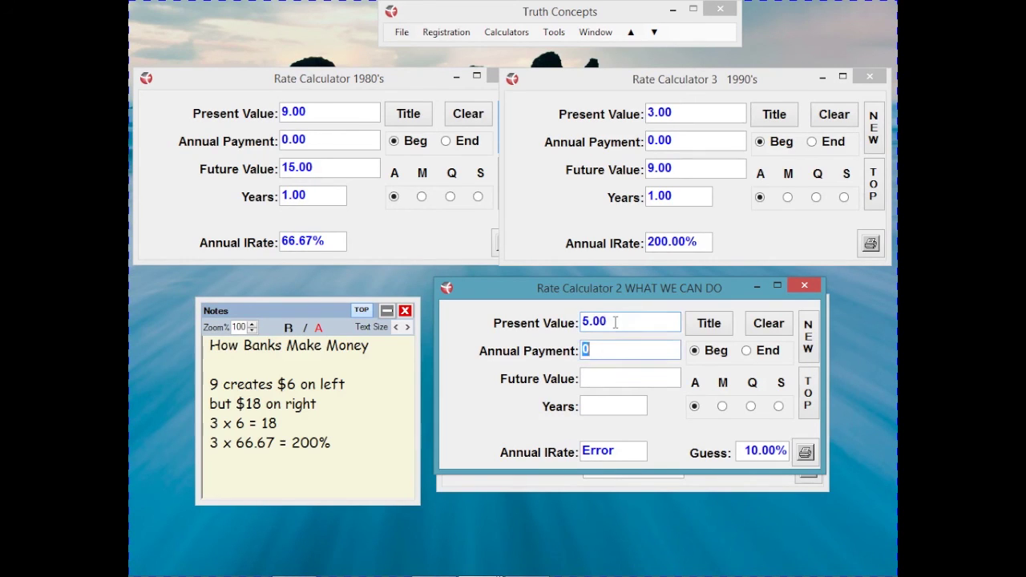
{"action": "key", "text": "Tab"}
{"action": "type", "text": "10"}
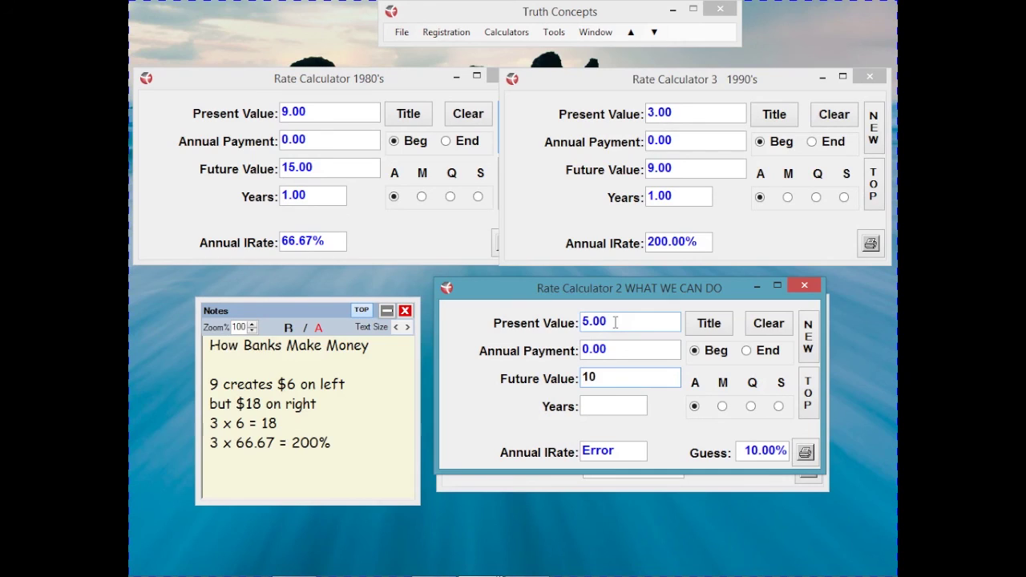
{"action": "key", "text": "Tab"}
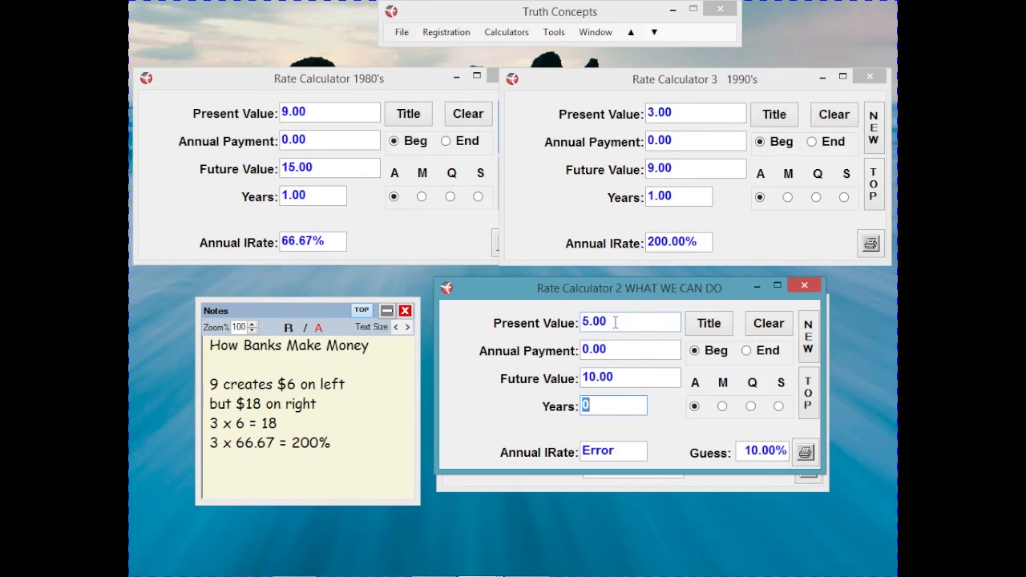
{"action": "type", "text": "1"}
{"action": "key", "text": "Return"}
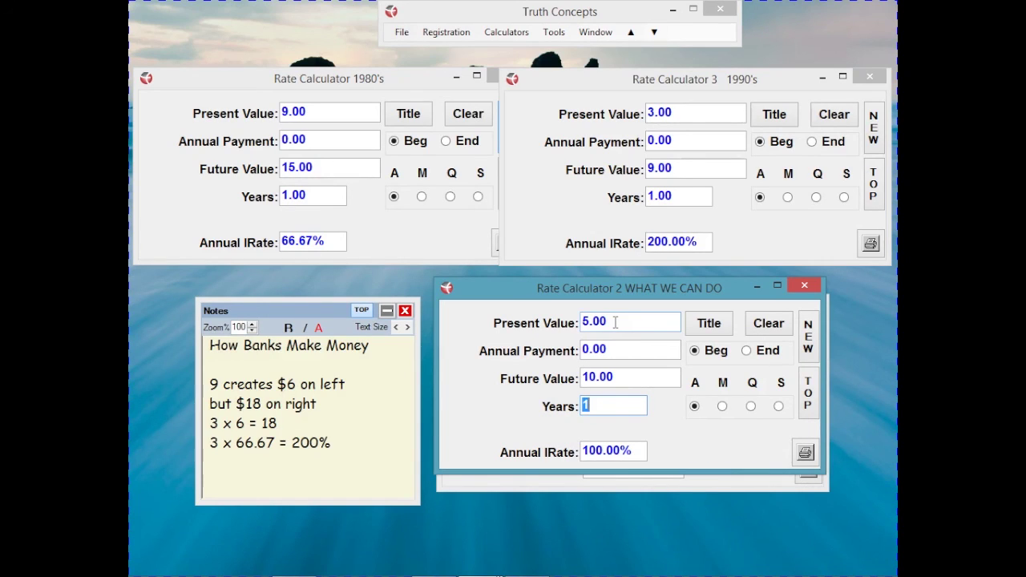